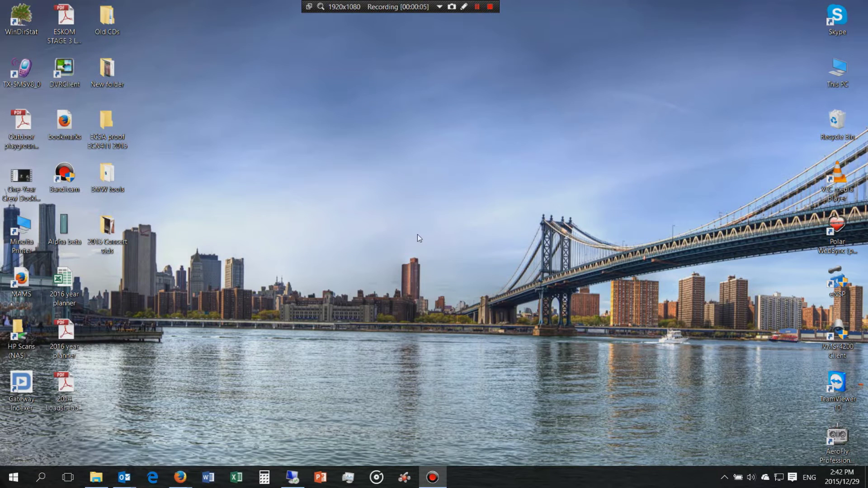
Open a new Firefox window and search Bing for "kodi"
right_click(188, 475)
left_click(154, 418)
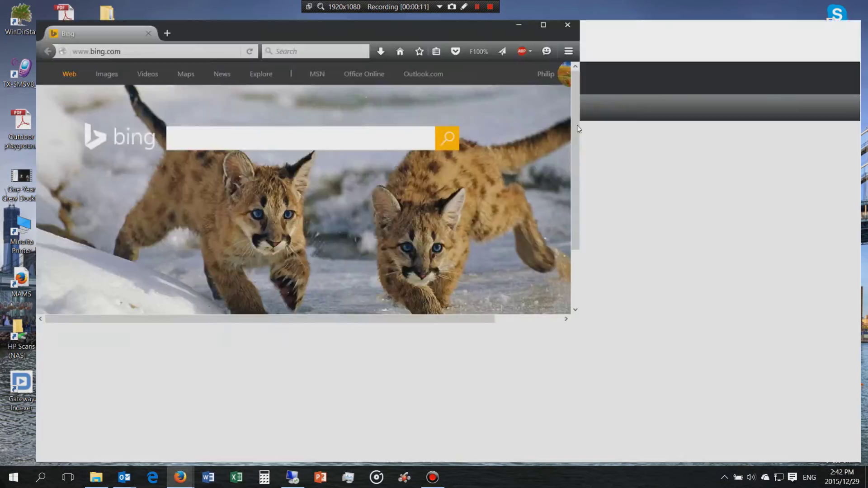
type("kod")
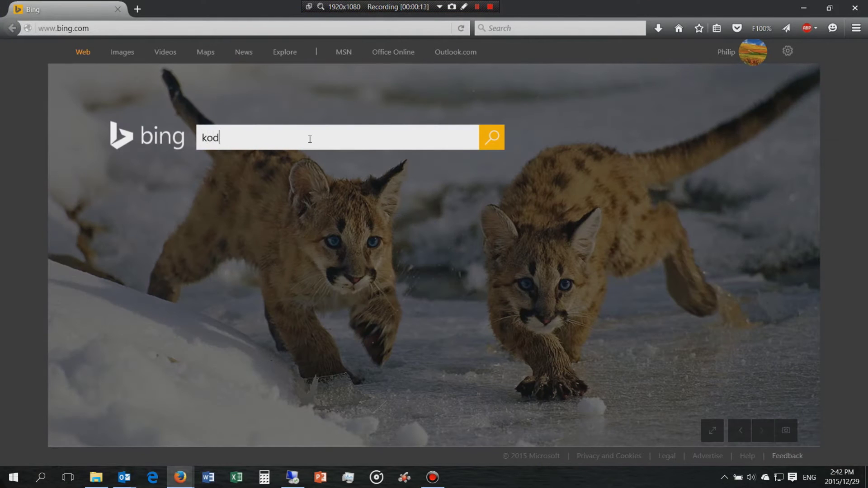
type("i")
key("Return")
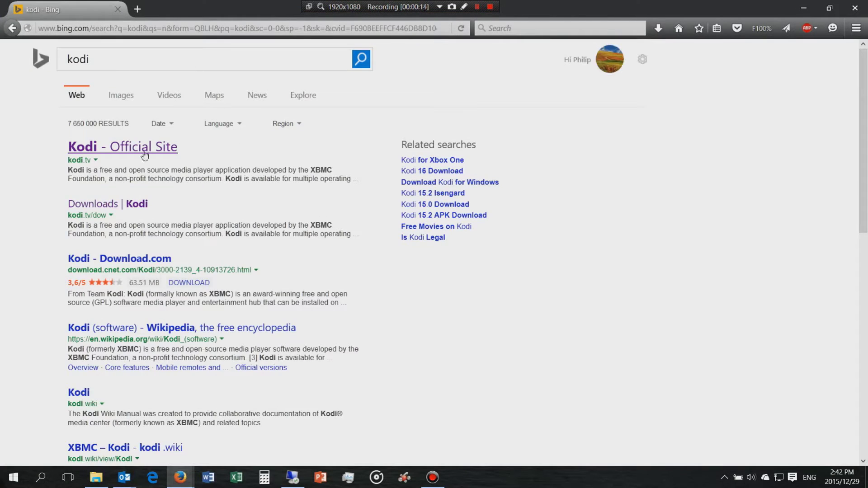
Go to the official Kodi site's Downloads page and save the Windows installer of Kodi v15.2 "Isengard" in the Downloads folder
left_click(144, 155)
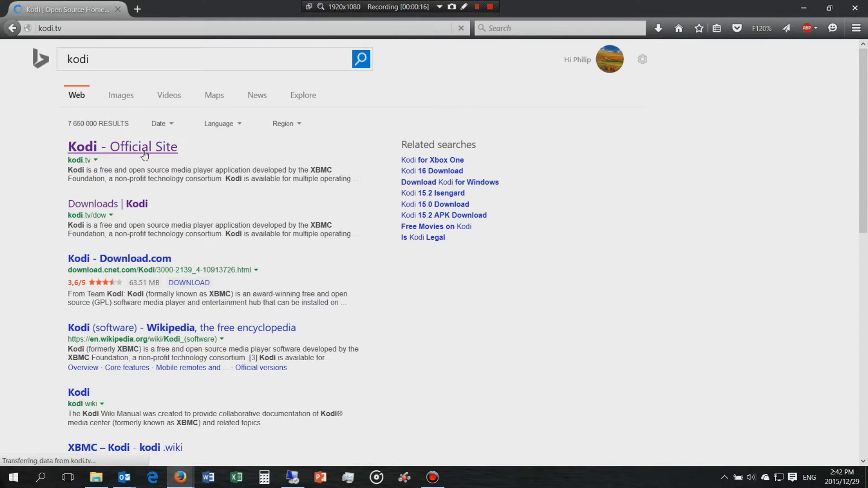
left_click(230, 115)
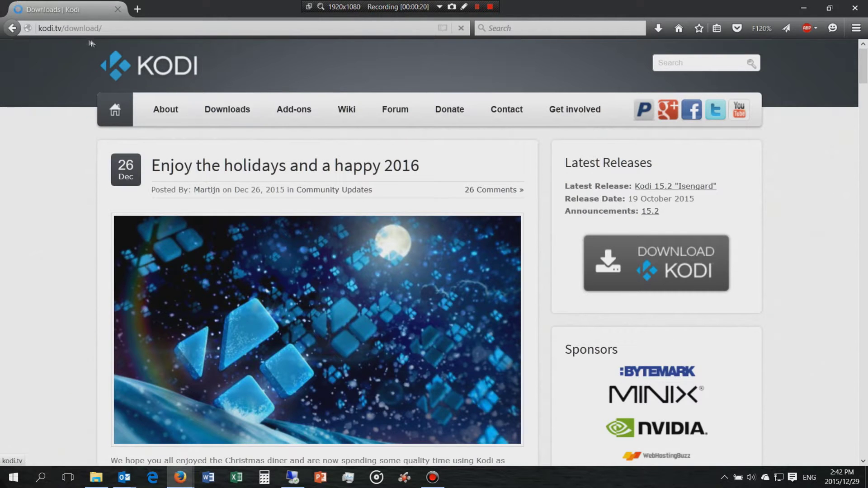
scroll(188, 304, "down", 3)
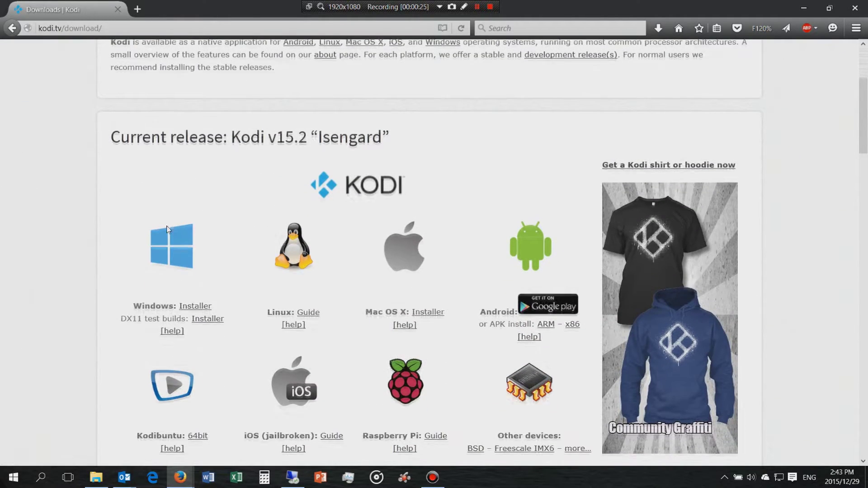
scroll(357, 230, "down", 2)
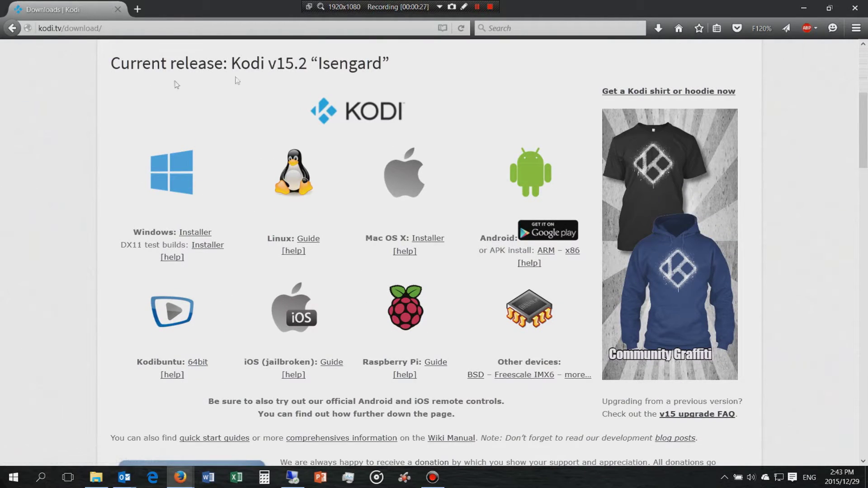
scroll(235, 280, "down", 15)
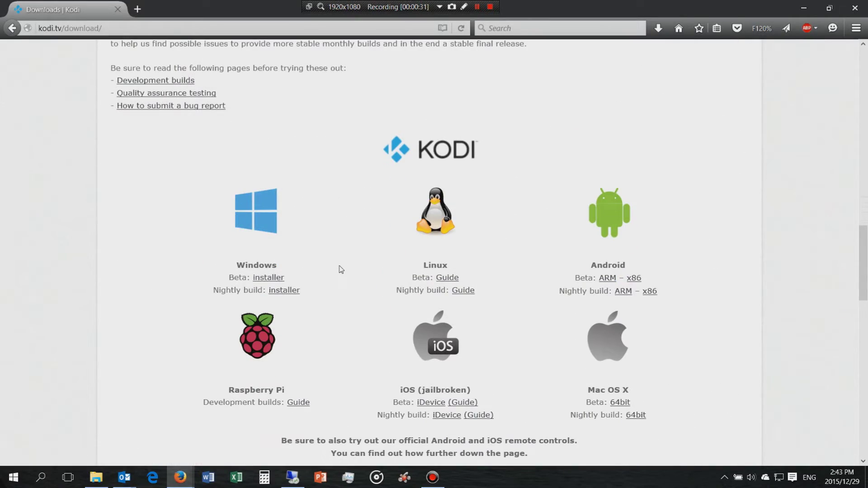
scroll(339, 267, "down", 4)
scroll(340, 267, "up", 7)
scroll(339, 270, "up", 5)
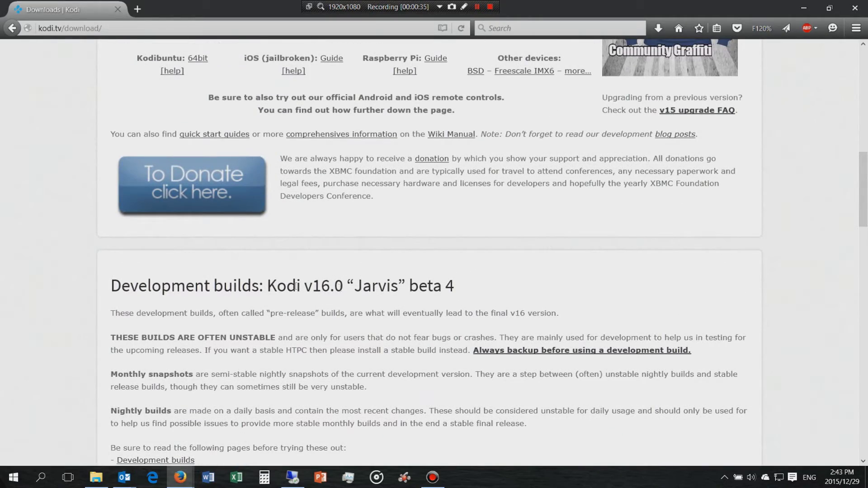
scroll(331, 286, "up", 6)
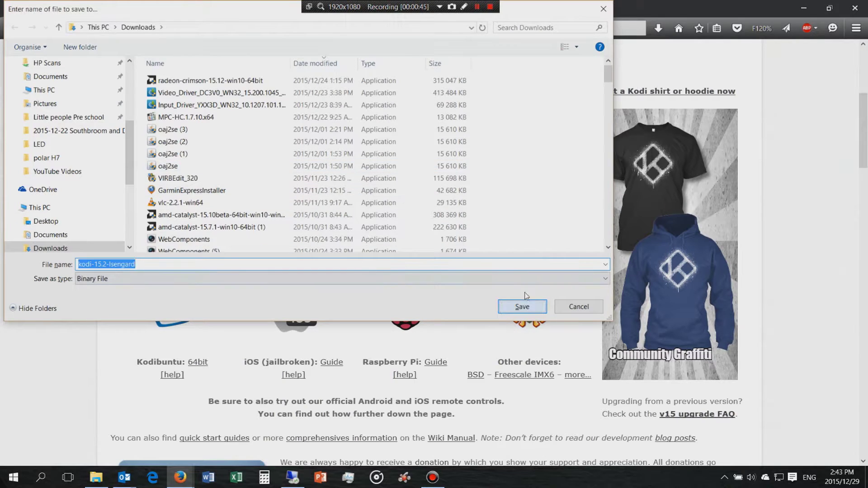
left_click(522, 306)
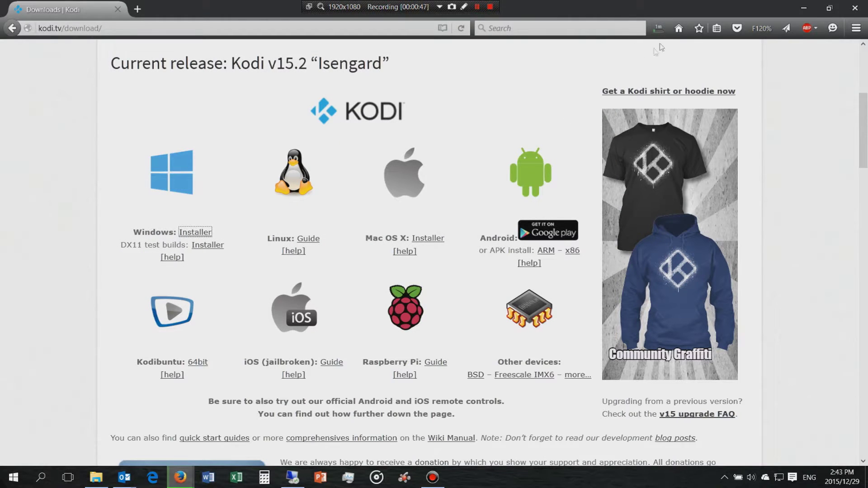
Run the downloaded kodi-15.2-Isengard.exe and accept the licence agreement in the setup wizard
left_click(659, 29)
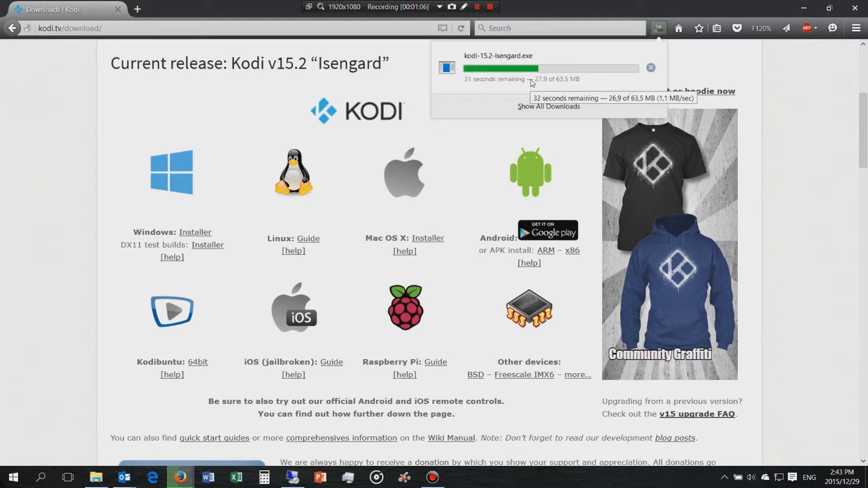
left_click(125, 478)
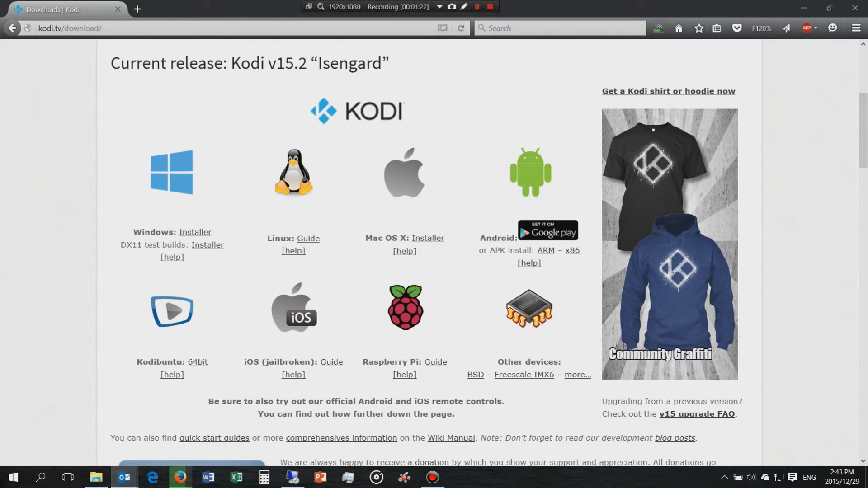
left_click(659, 28)
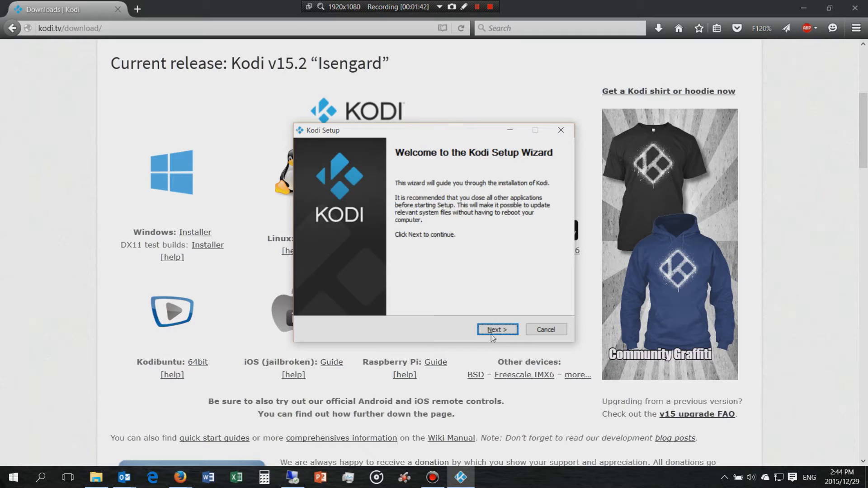
left_click(493, 330)
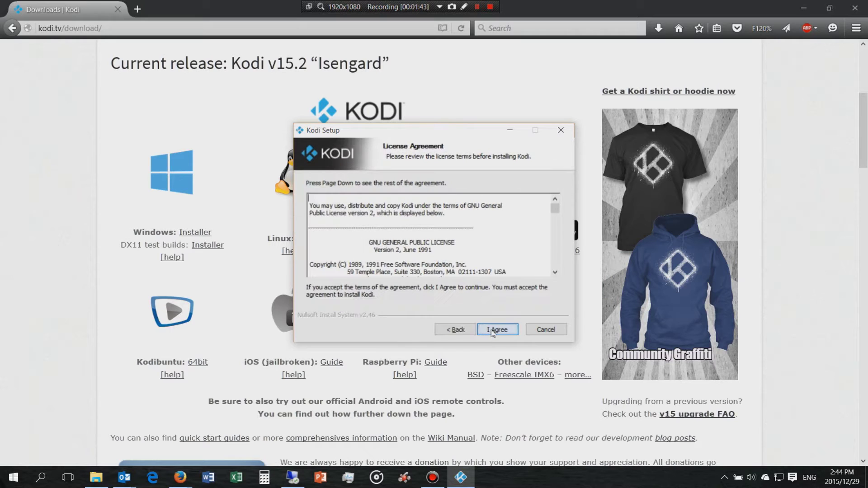
left_click(493, 330)
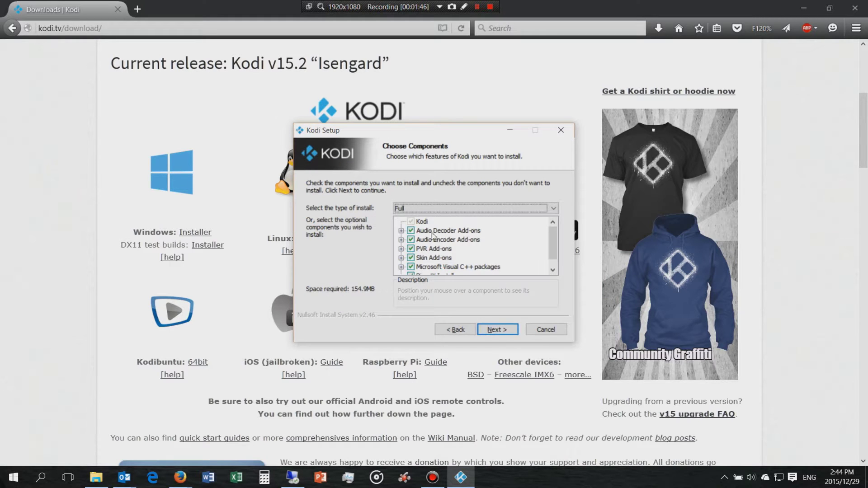
Install Kodi with the Full component set in C:\Program Files (x86)\Kodi, using the Kodi Start Menu folder
scroll(421, 256, "down", 1)
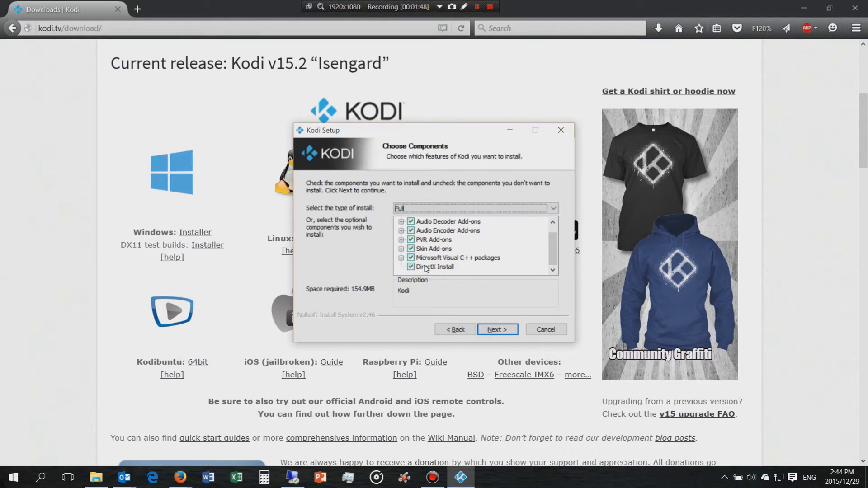
scroll(432, 238, "up", 1)
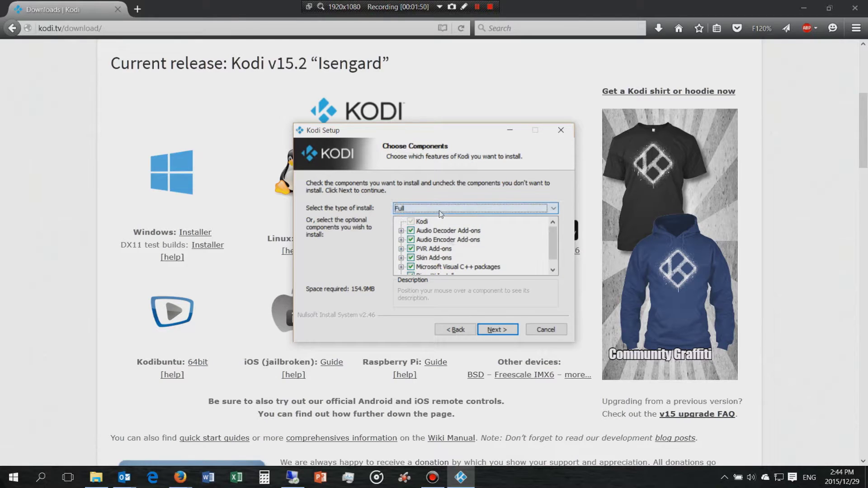
left_click(497, 330)
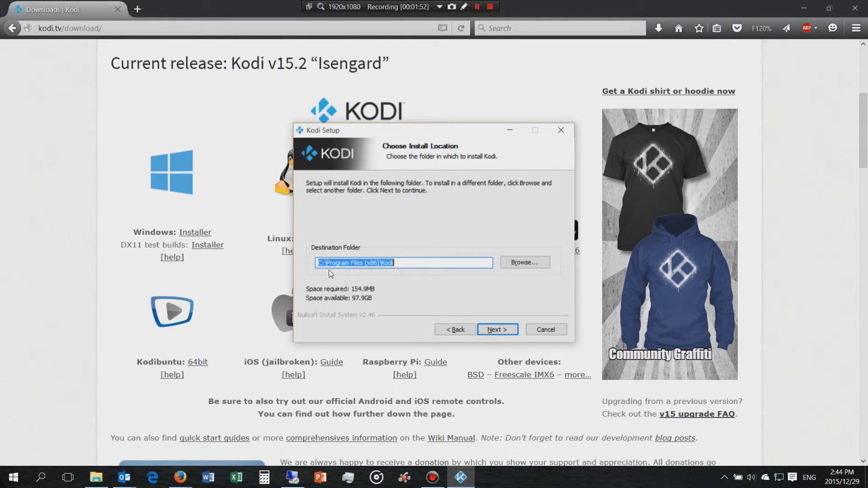
left_click(496, 330)
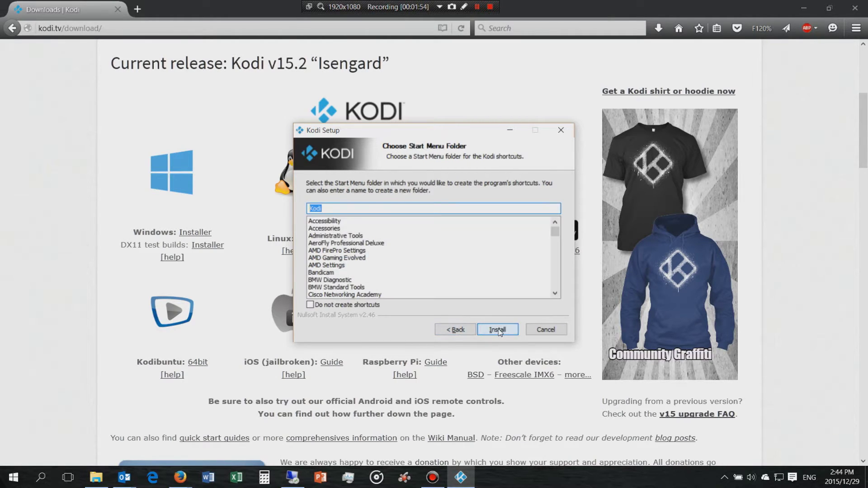
left_click(498, 330)
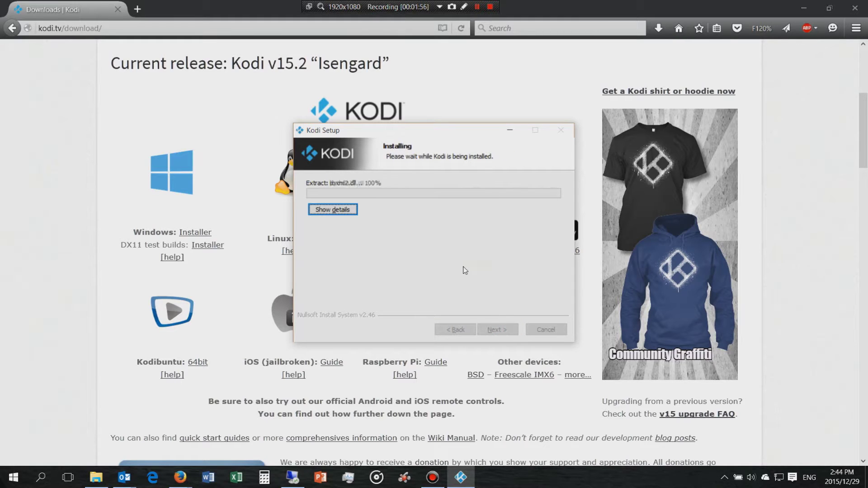
Show the installation details, complete the setup wizard and launch Kodi
left_click(343, 212)
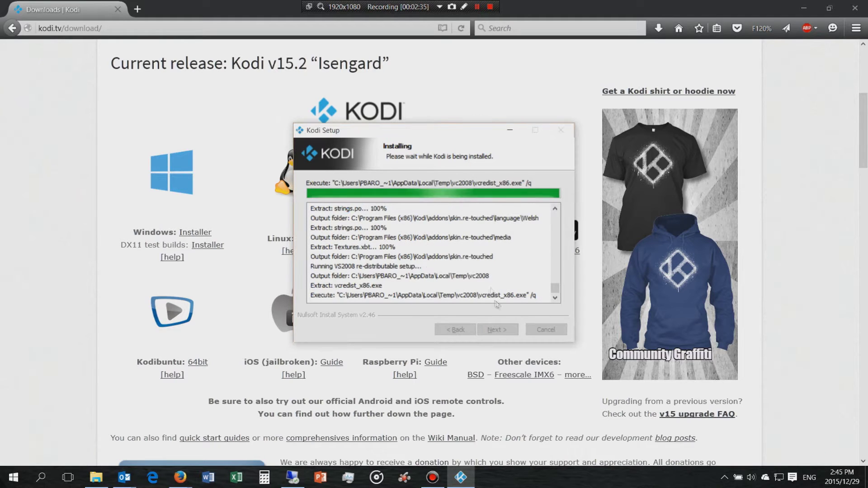
left_click(497, 330)
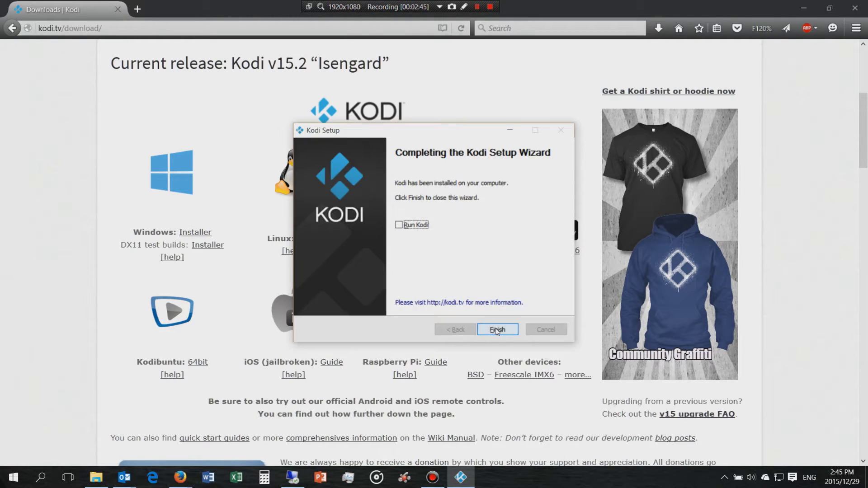
left_click(501, 326)
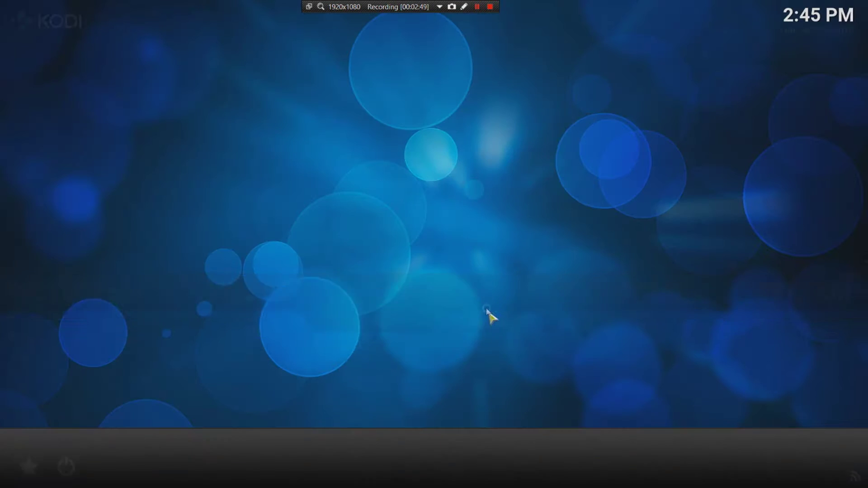
Turn off the RSS news feeds in Kodi's Appearance skin settings, keep the TheAudioDb.com for Music Videos add-on enabled, and return to the home screen
left_click(507, 351)
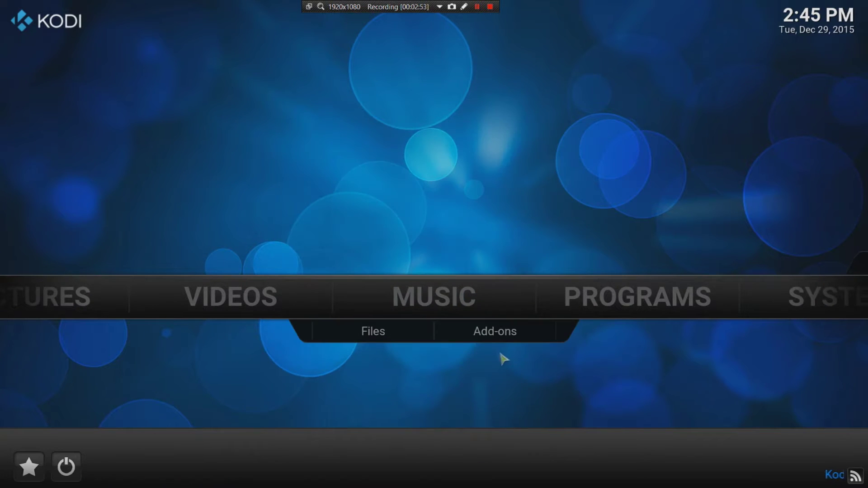
scroll(208, 300, "down", 1)
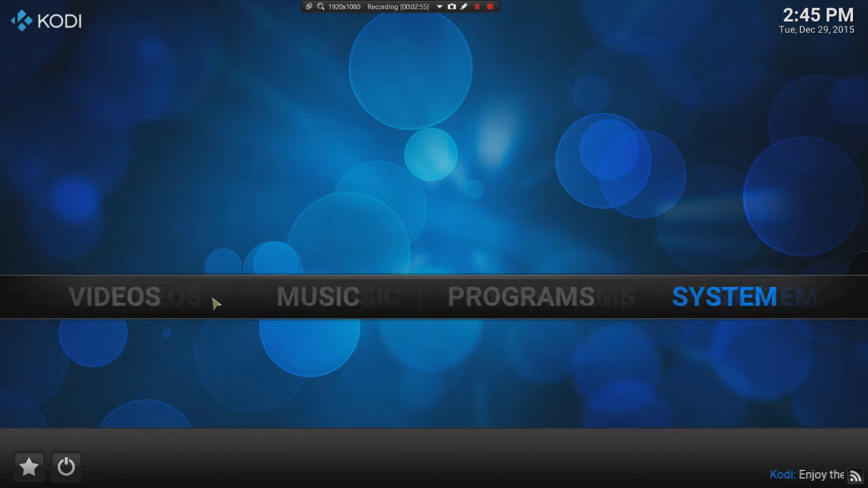
scroll(214, 304, "up", 2)
scroll(209, 310, "down", 3)
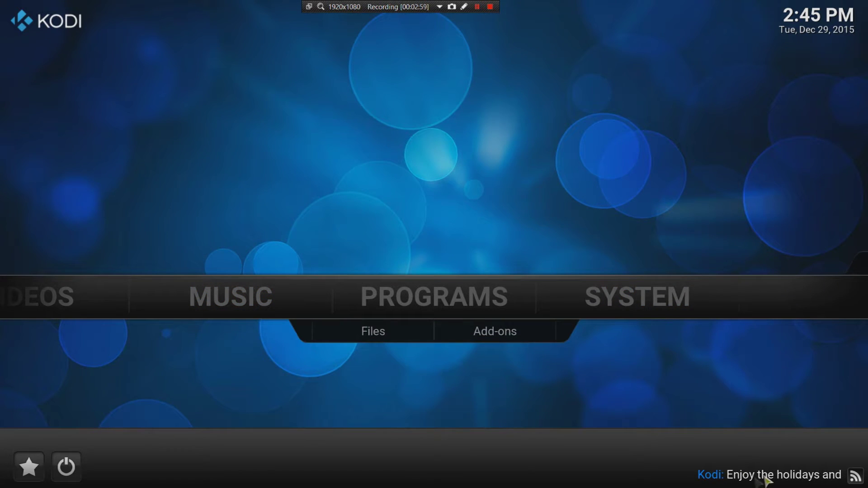
left_click(646, 300)
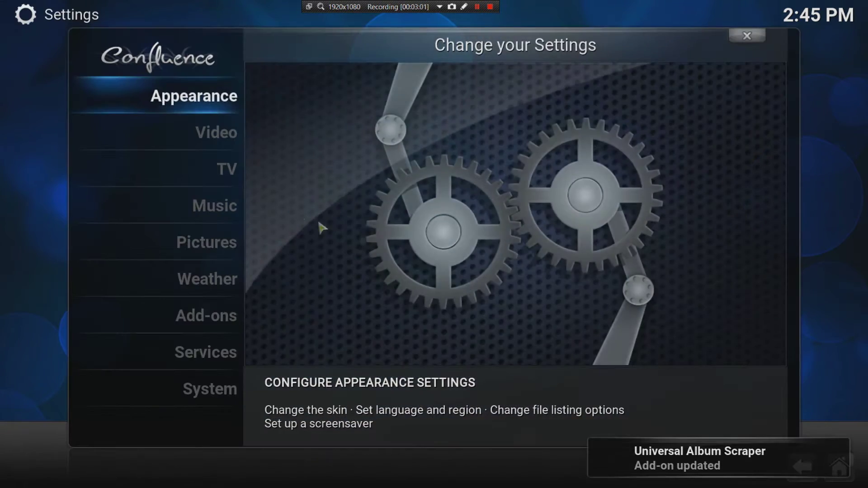
left_click(210, 107)
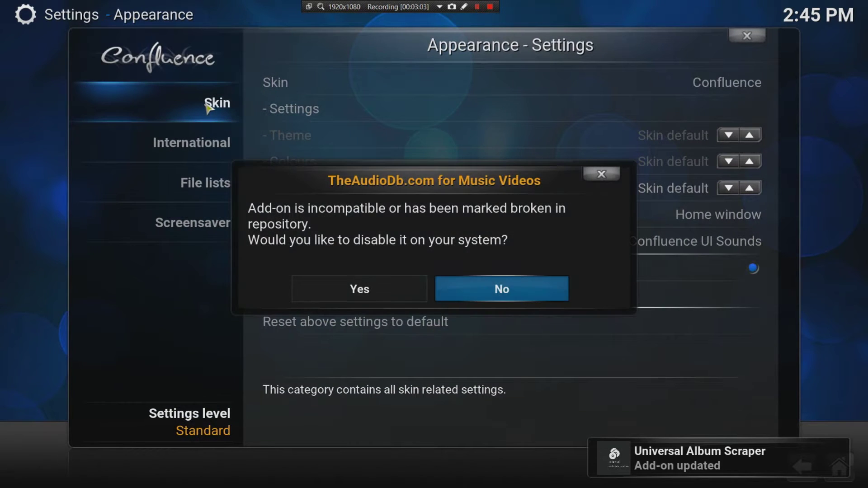
left_click(480, 285)
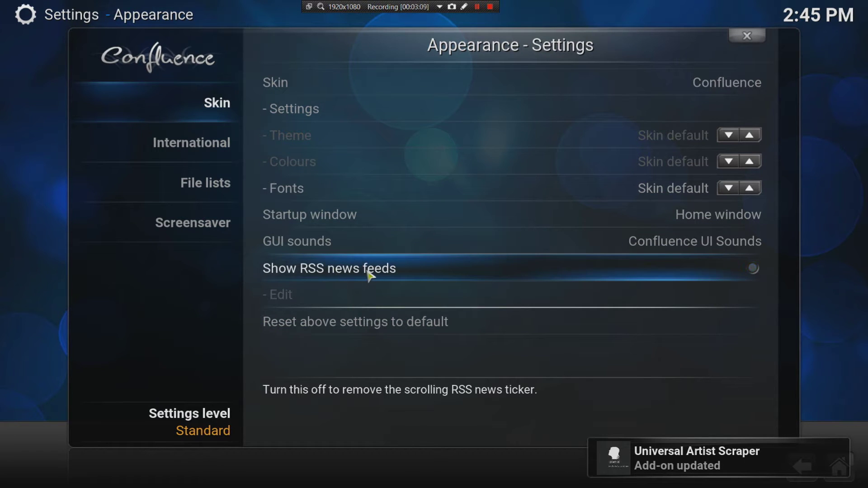
left_click(748, 39)
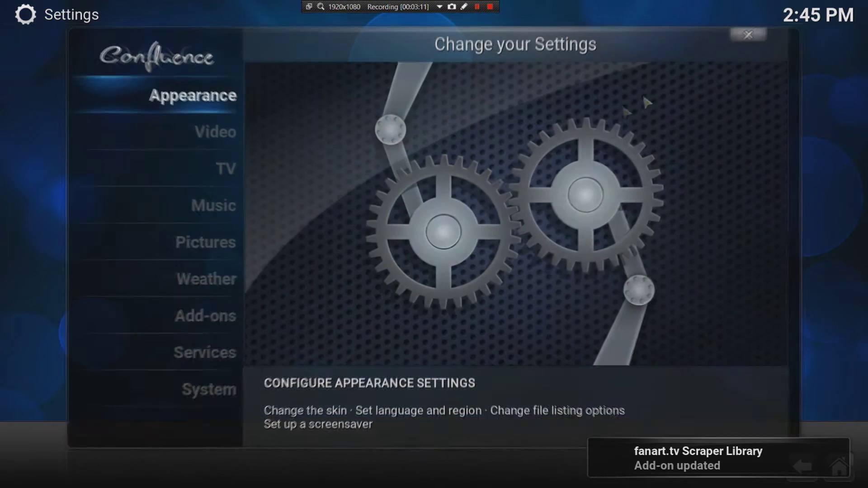
left_click(747, 38)
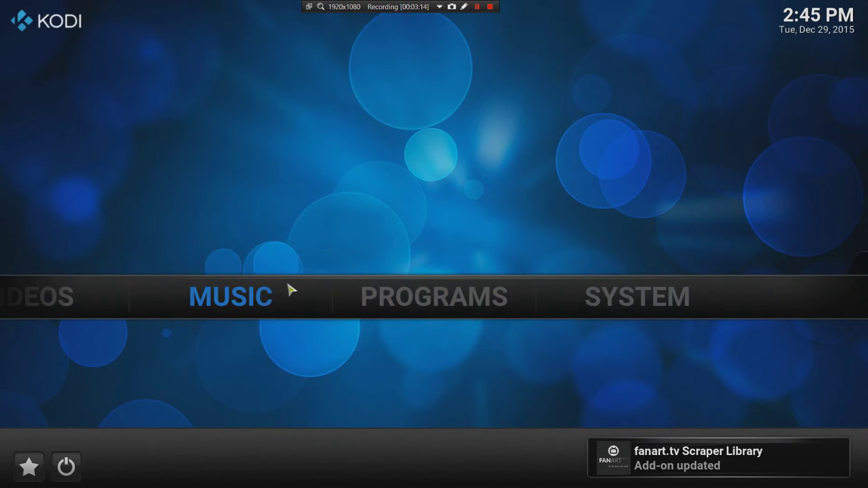
scroll(284, 292, "up", 2)
scroll(284, 292, "down", 1)
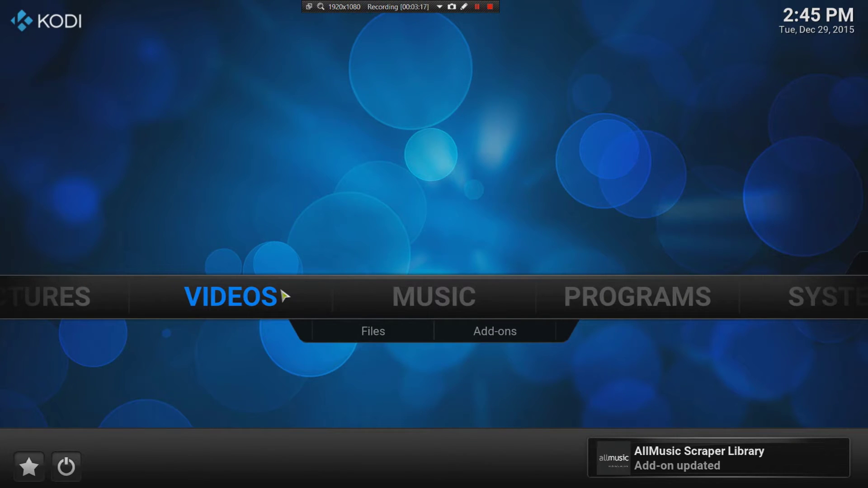
scroll(284, 297, "down", 1)
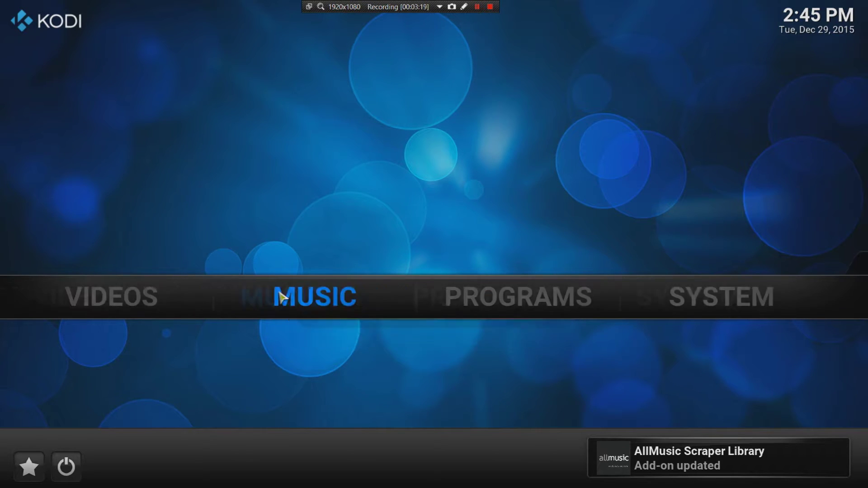
scroll(282, 297, "up", 1)
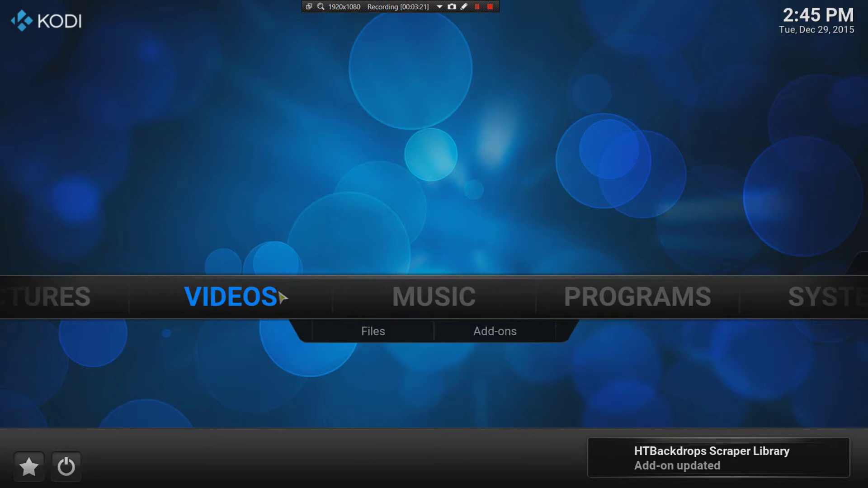
Open the Videos section, dismiss the first-run help, and start adding a new video source under Files
left_click(281, 297)
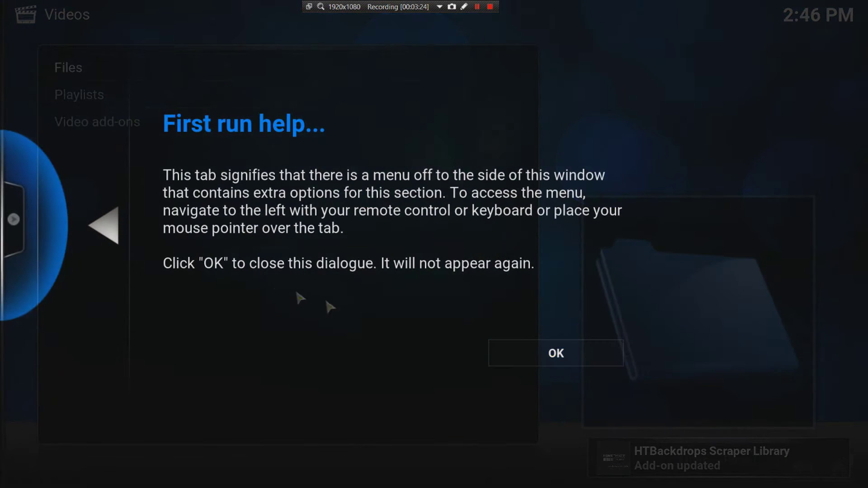
left_click(592, 362)
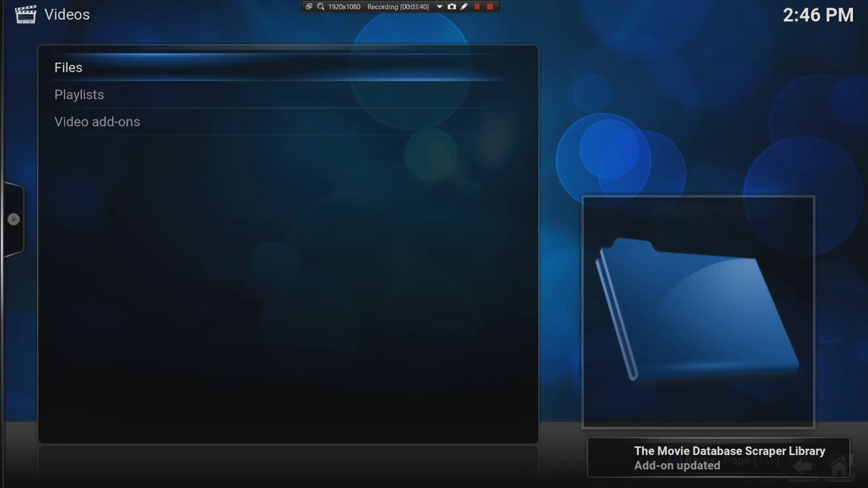
left_click(93, 73)
left_click(97, 127)
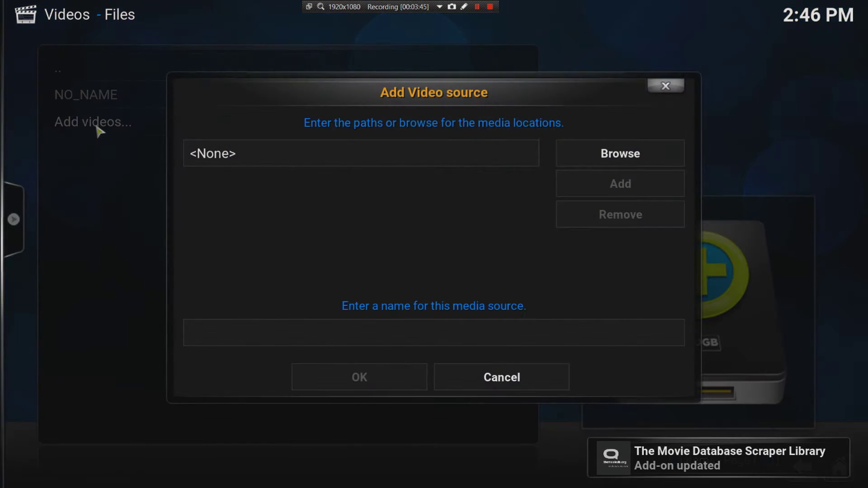
Browse the Windows network (SMB) to the NAS and look through its shared folders for the source location
left_click(623, 156)
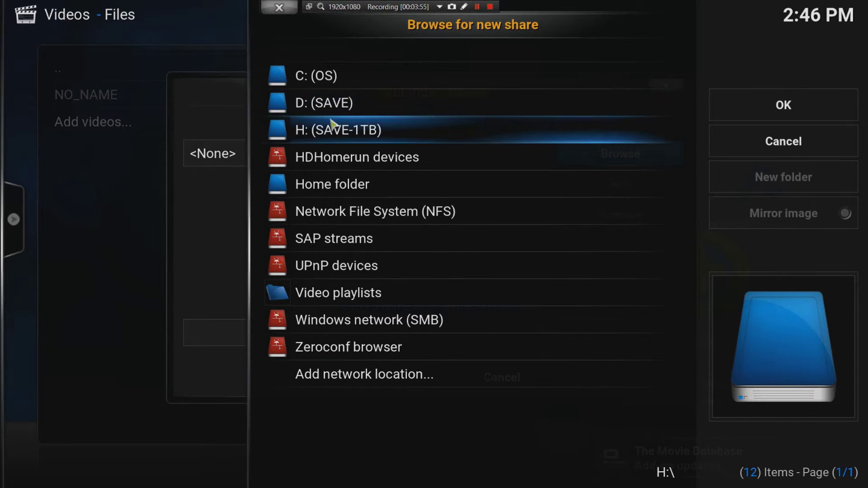
left_click(339, 323)
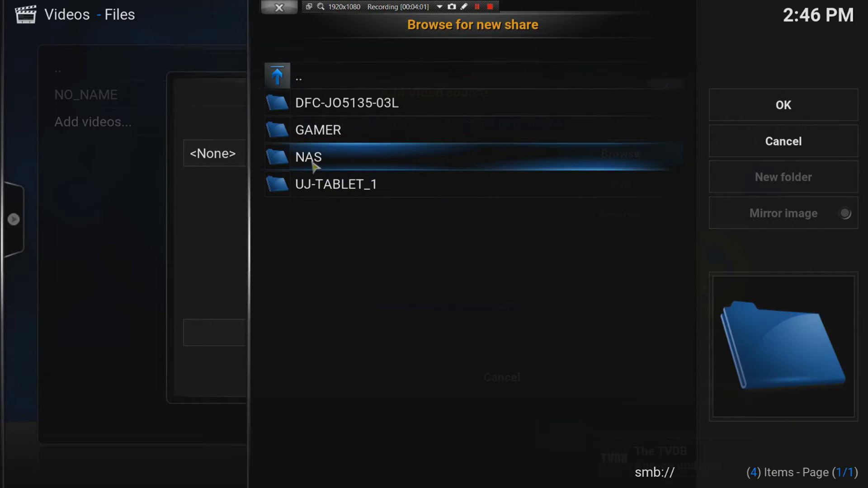
left_click(312, 164)
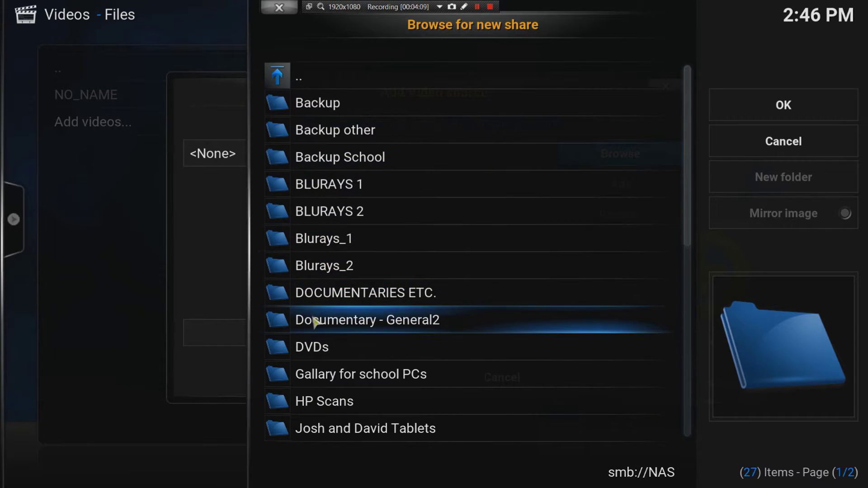
scroll(318, 390, "down", 1)
scroll(318, 390, "down", 4)
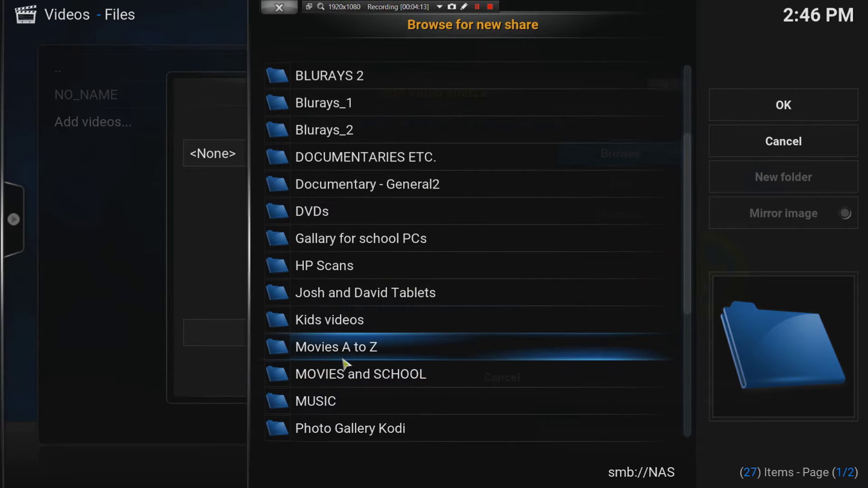
scroll(343, 362, "down", 5)
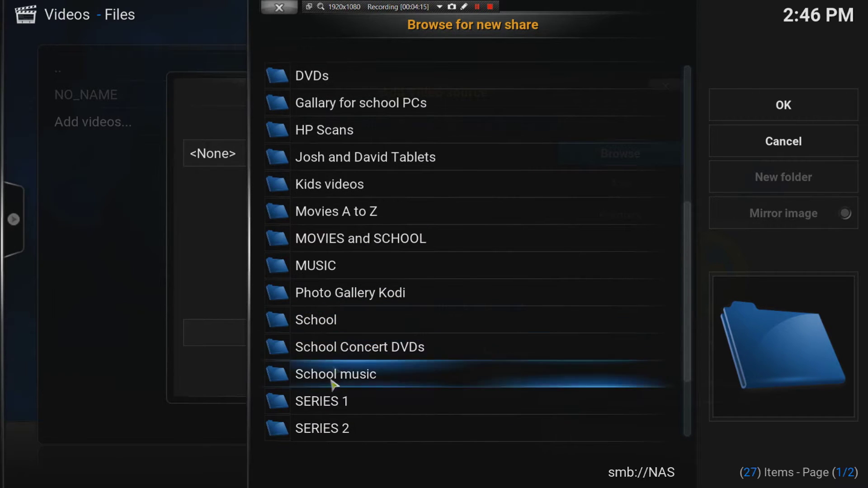
scroll(328, 407, "down", 3)
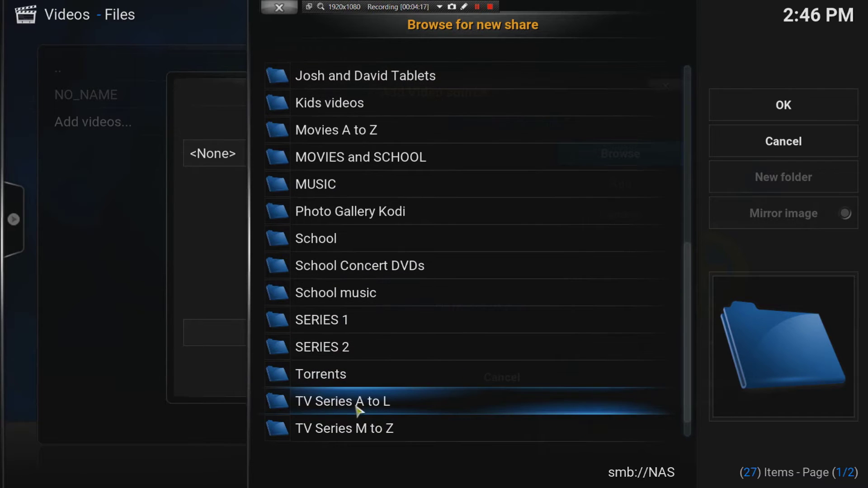
scroll(398, 410, "up", 14)
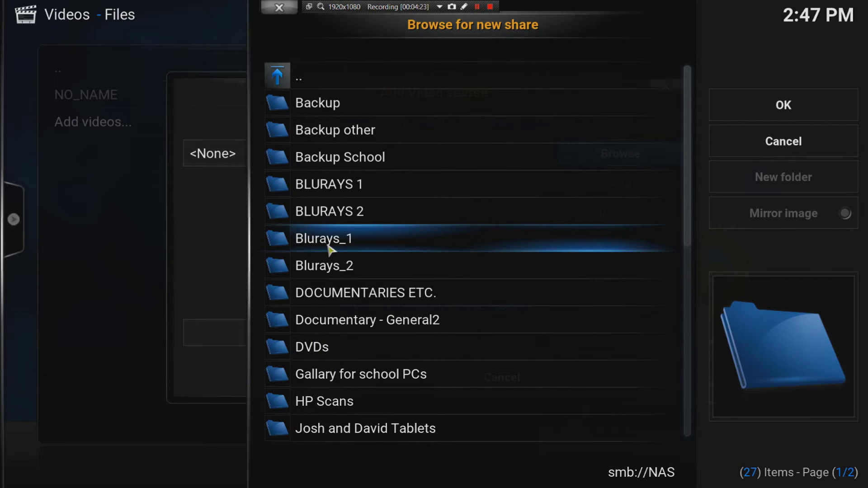
scroll(330, 248, "down", 6)
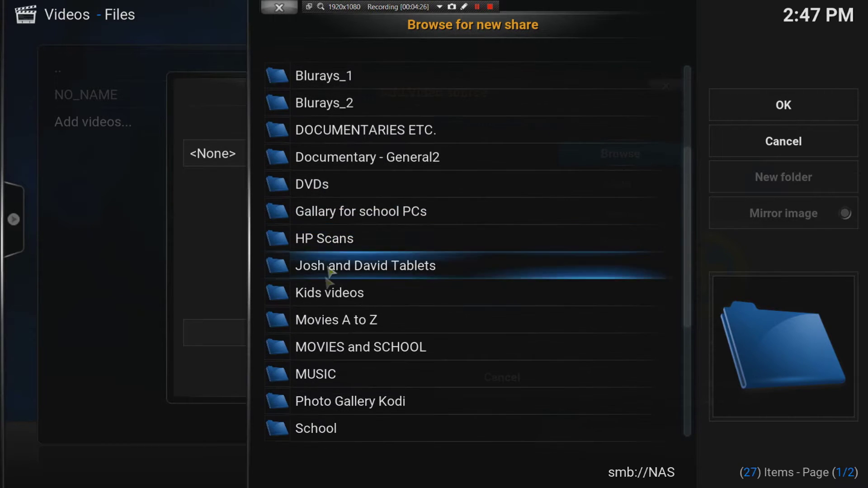
Choose the Kids Movies folder inside Kids videos as the path and add the source under the name Kids Movies
left_click(325, 293)
left_click(335, 128)
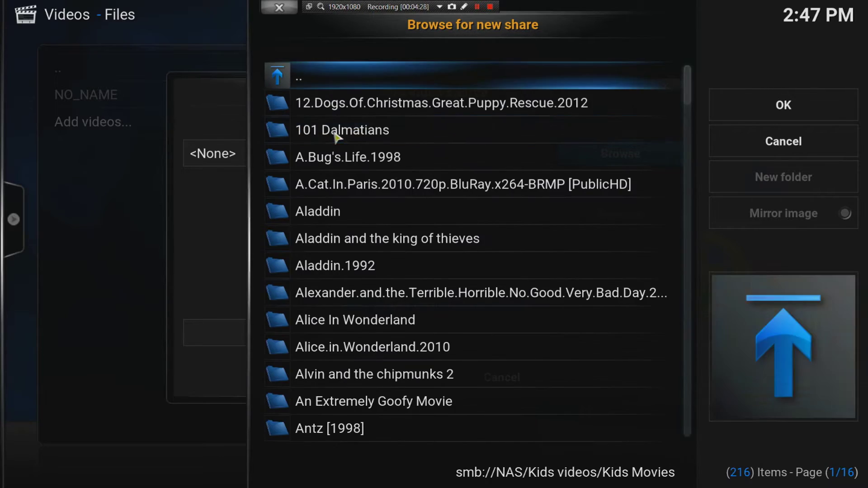
scroll(381, 232, "down", 3)
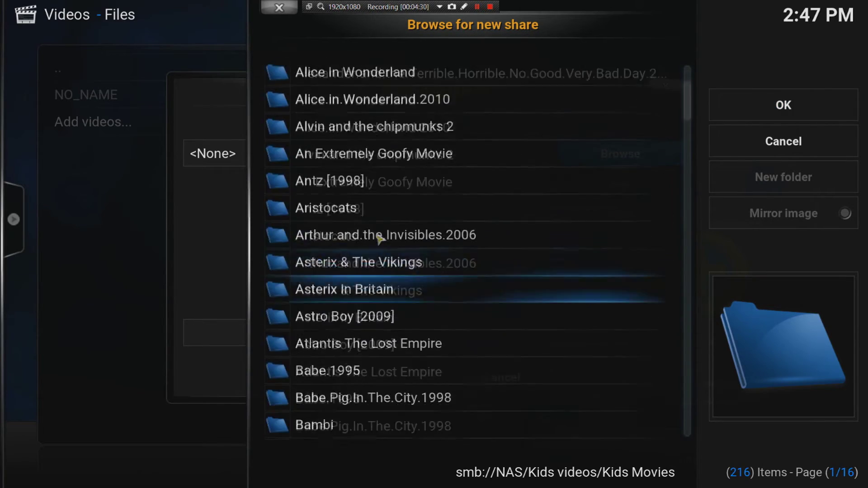
scroll(379, 240, "down", 5)
scroll(687, 132, "down", 10)
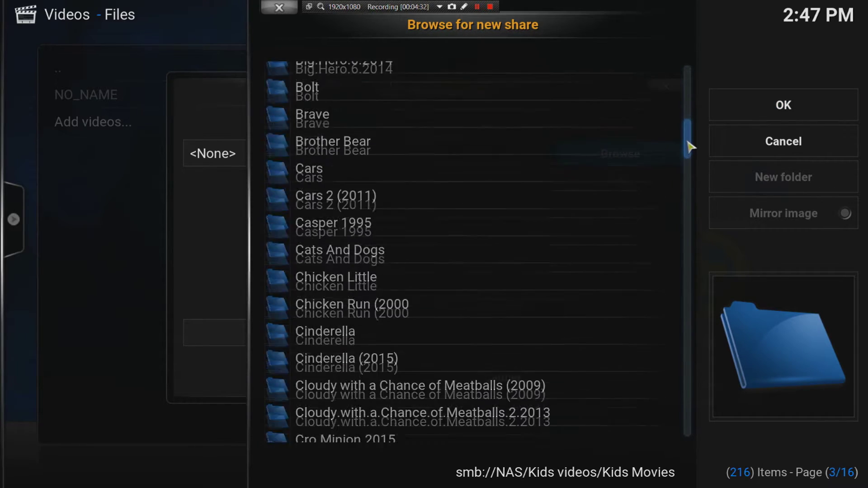
scroll(689, 146, "down", 13)
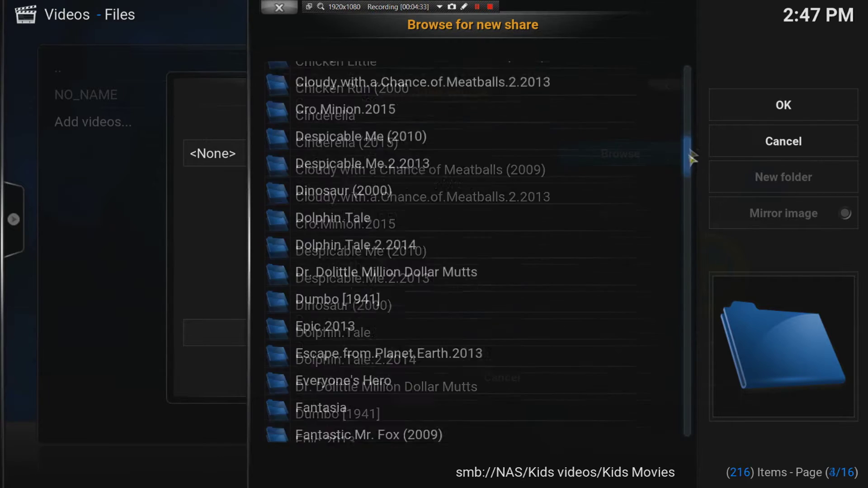
left_click_drag(690, 156, 691, 88)
left_click(784, 105)
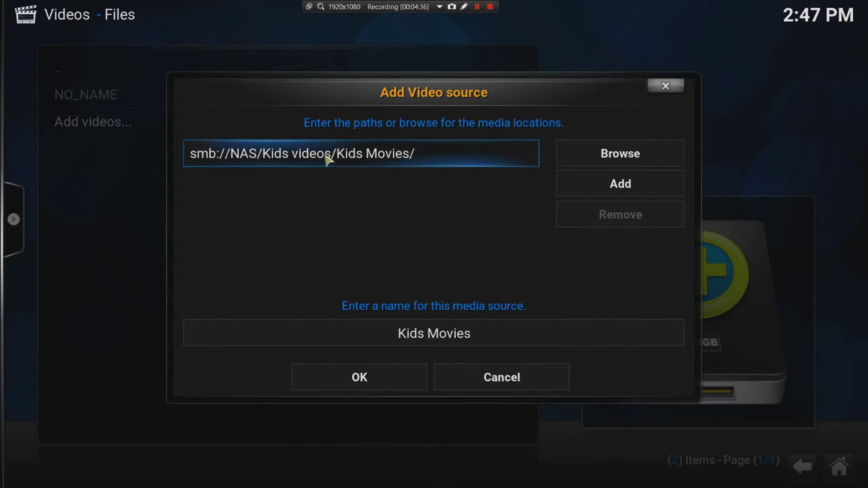
left_click(397, 378)
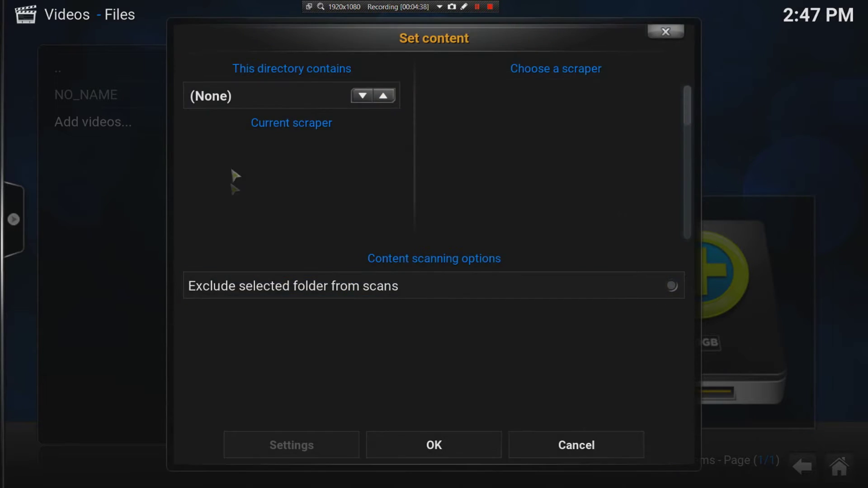
Set the directory content to Movies with The Movie Database scraper and decline refreshing information for all items in the path
left_click(361, 96)
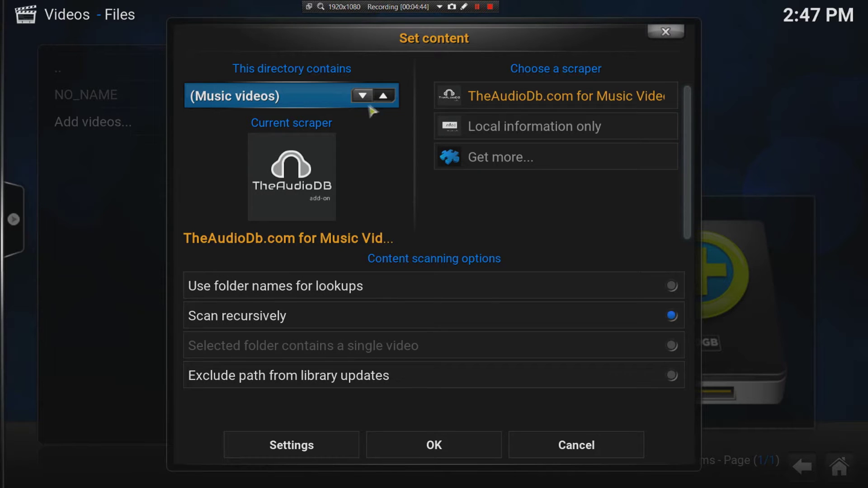
left_click(363, 100)
left_click(363, 98)
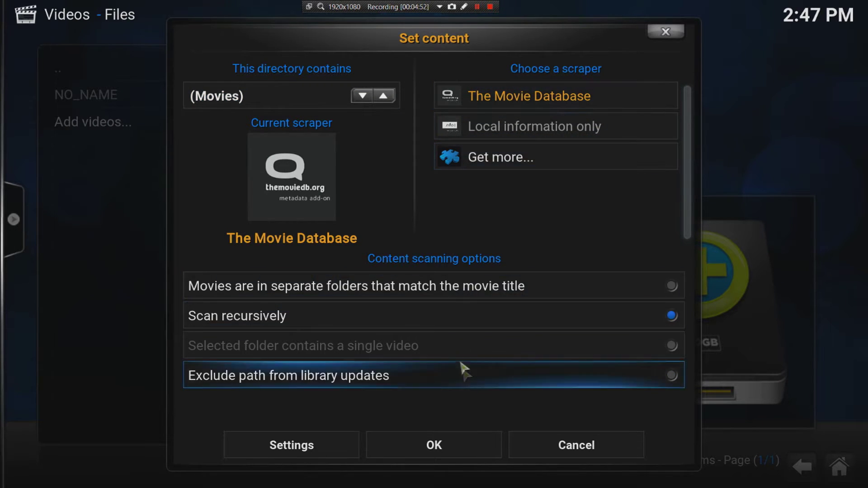
left_click(458, 447)
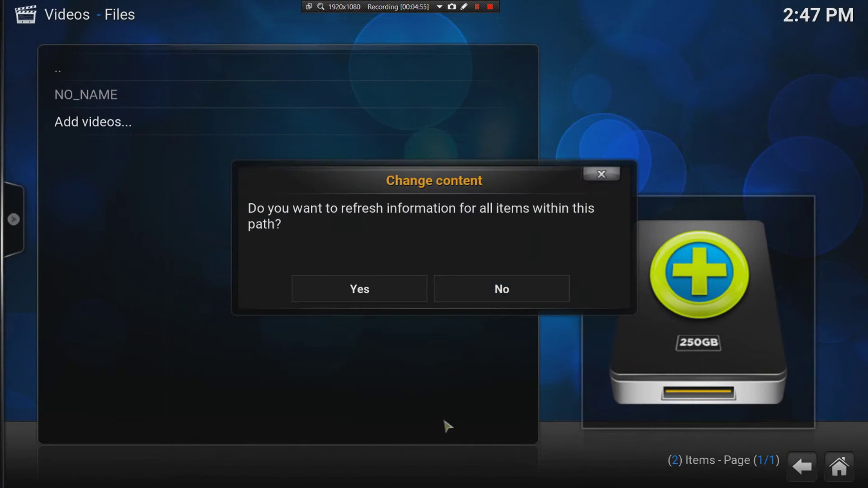
left_click(489, 290)
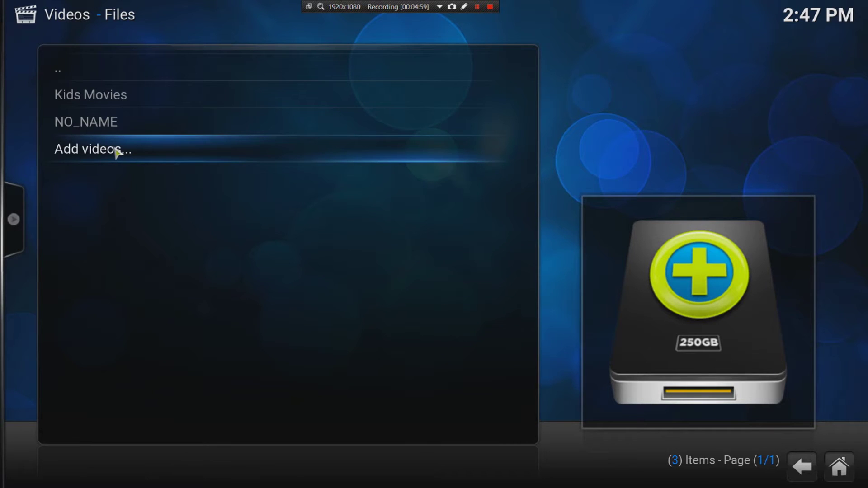
Edit the Kids Movies source, request more scrapers from its content settings, and install the Universal Movie Scraper add-on
right_click(121, 107)
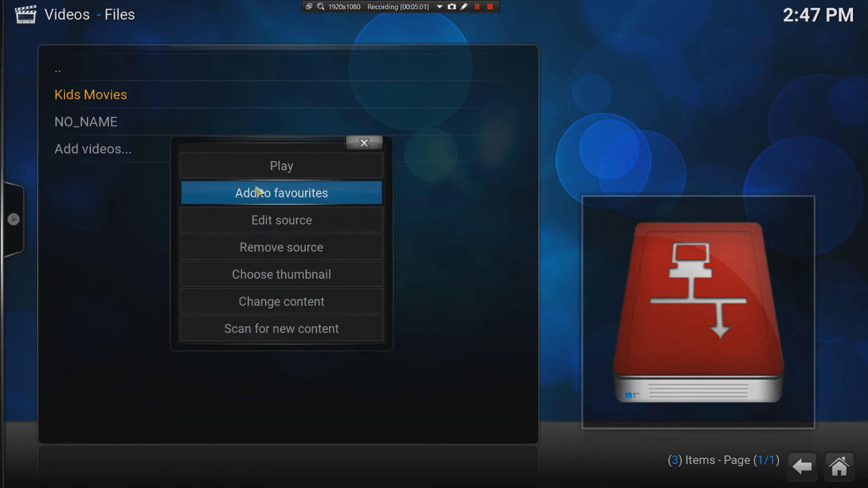
left_click(278, 217)
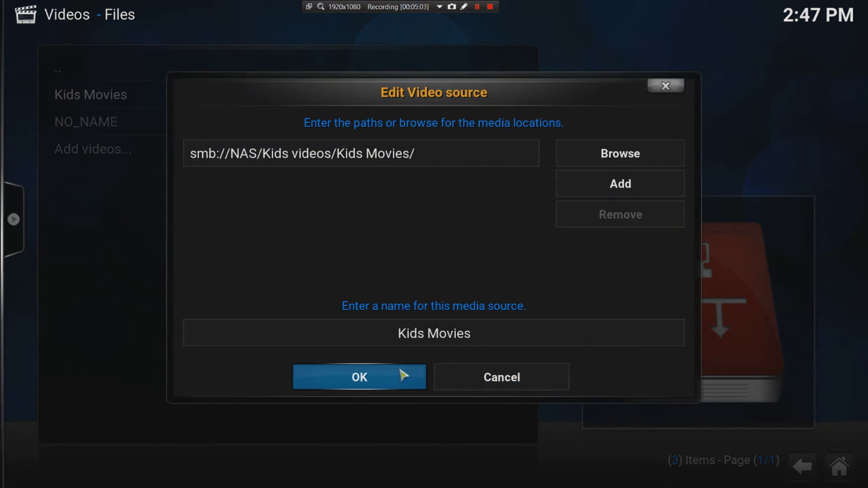
left_click(401, 376)
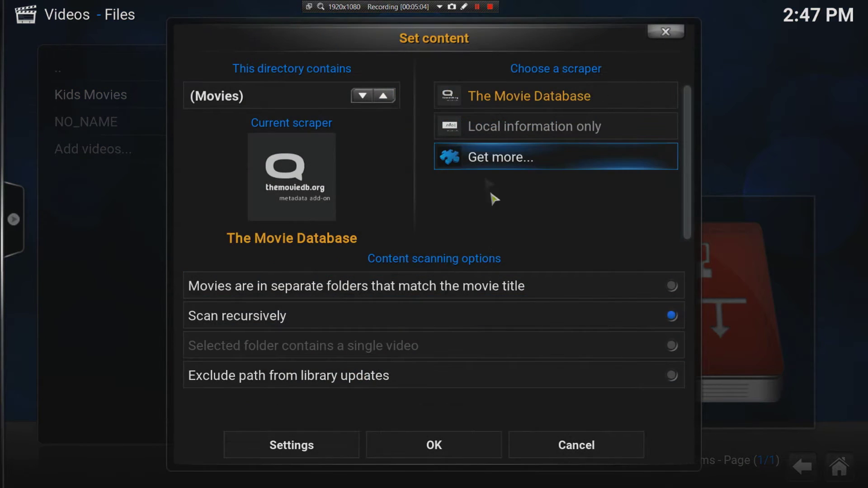
left_click(490, 164)
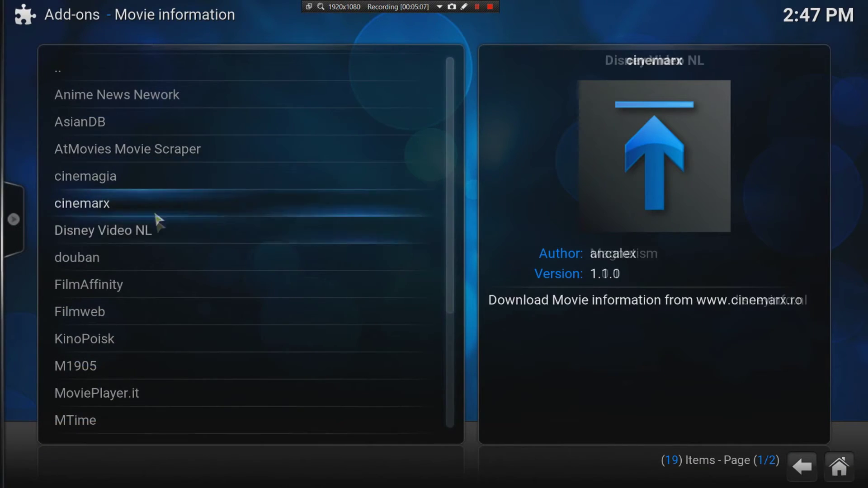
scroll(156, 221, "down", 5)
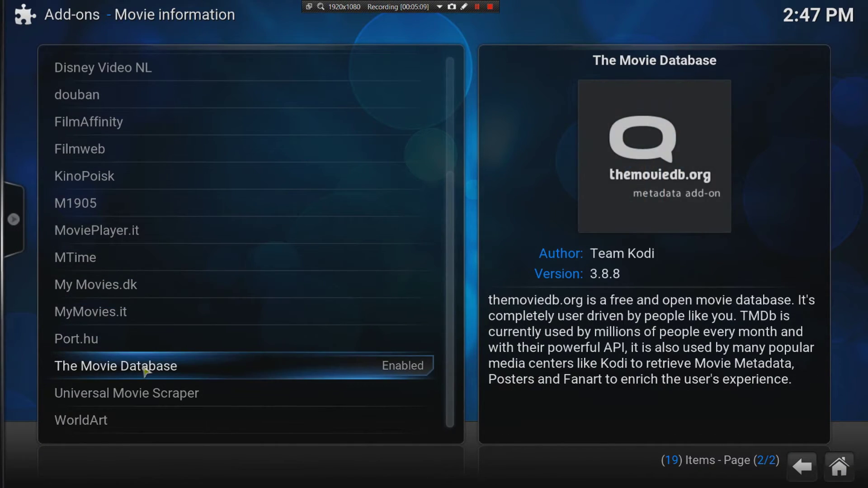
left_click(146, 398)
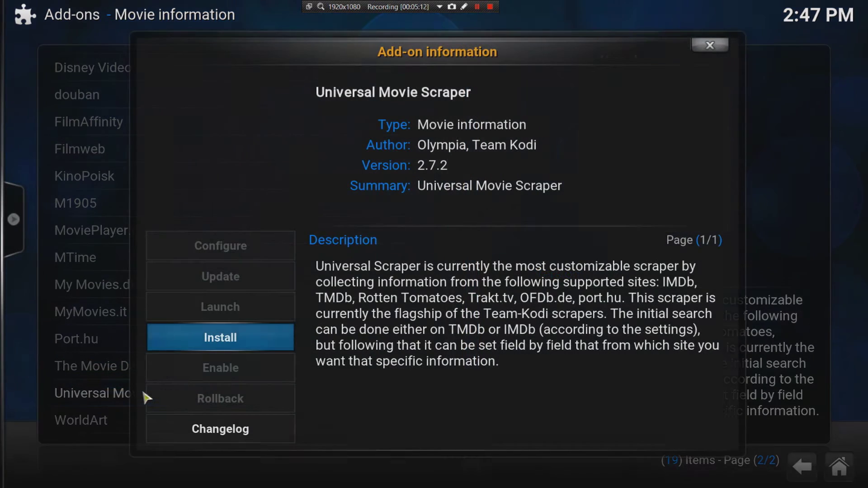
left_click(211, 347)
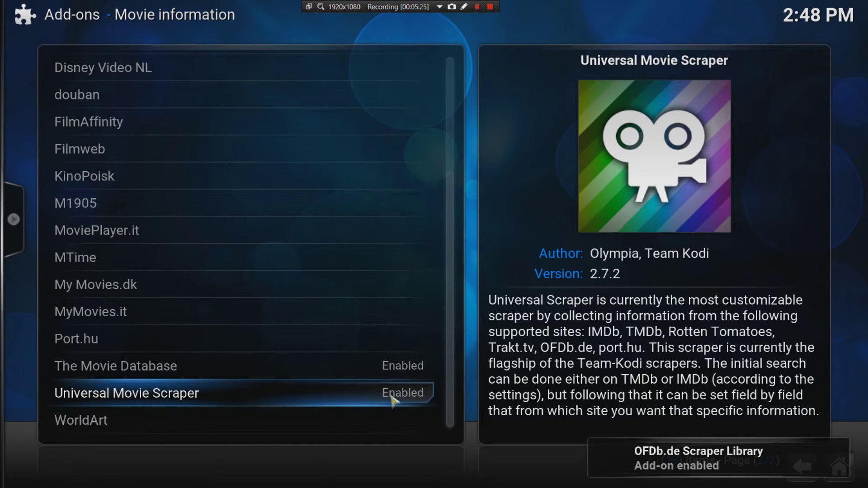
Configure the Universal Movie Scraper to use USA / International as its preferred title language
left_click(319, 399)
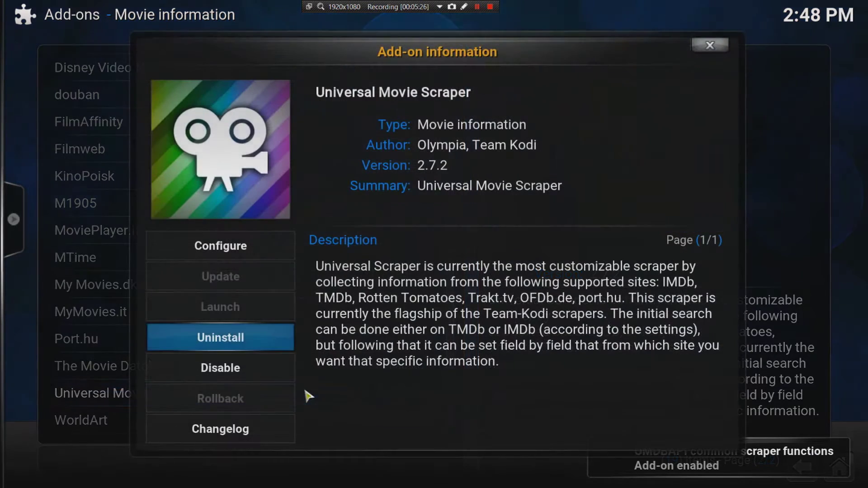
left_click(222, 252)
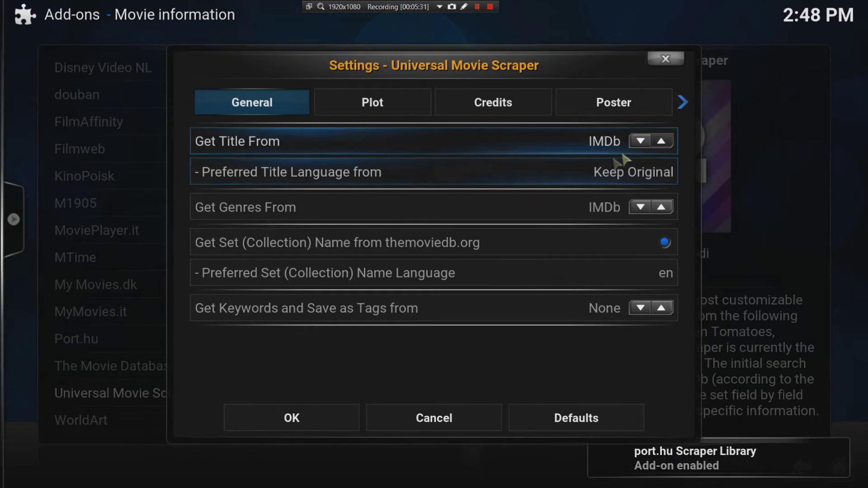
left_click(633, 174)
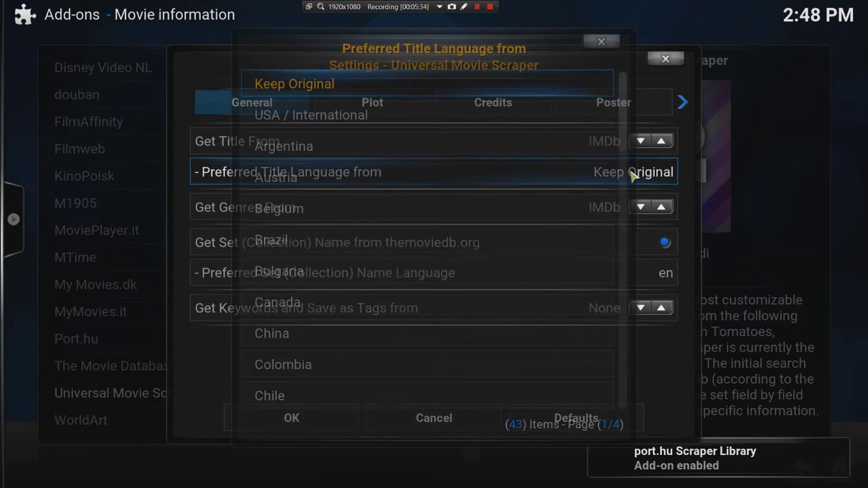
left_click(350, 119)
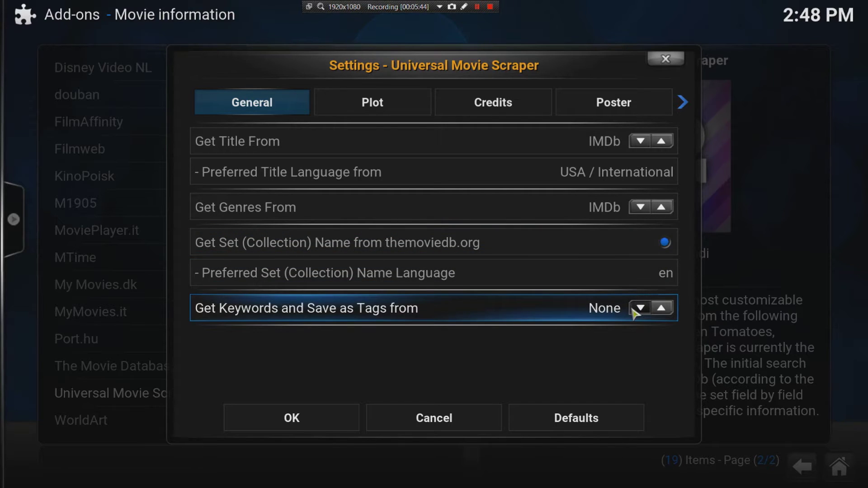
Enable posters from fanart.tv and MoviePosterDB in the Universal Movie Scraper's poster sources
mouse_move(488, 97)
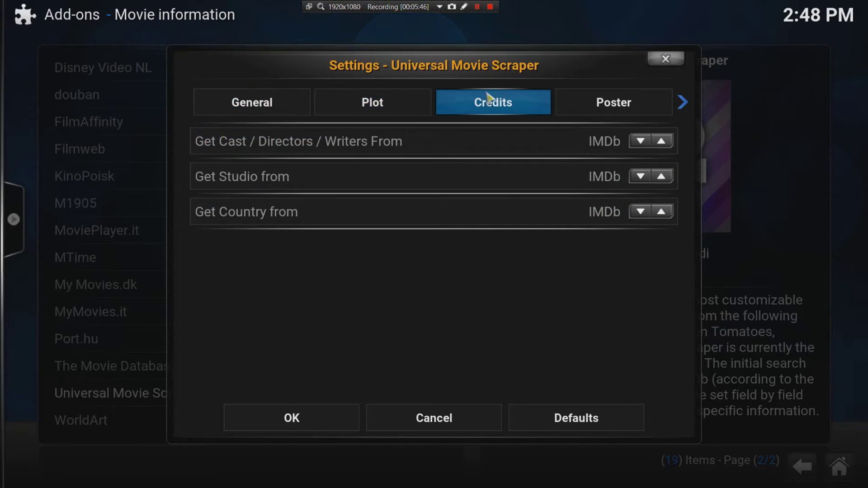
mouse_move(598, 113)
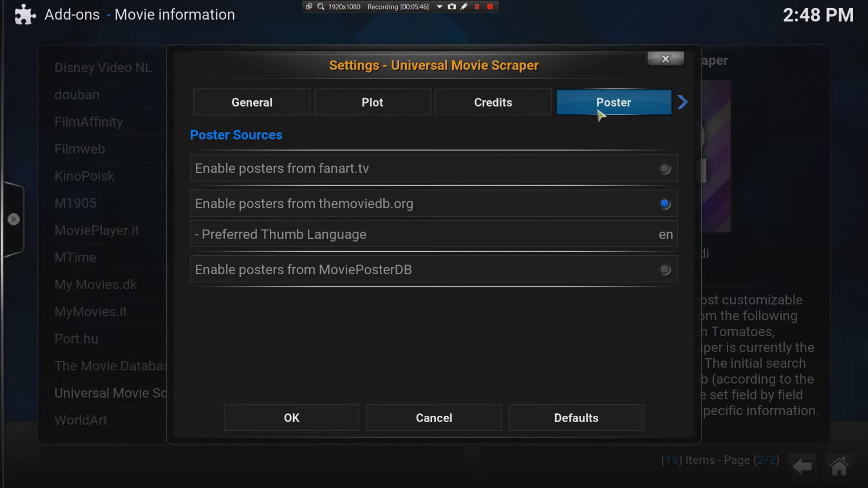
left_click(593, 173)
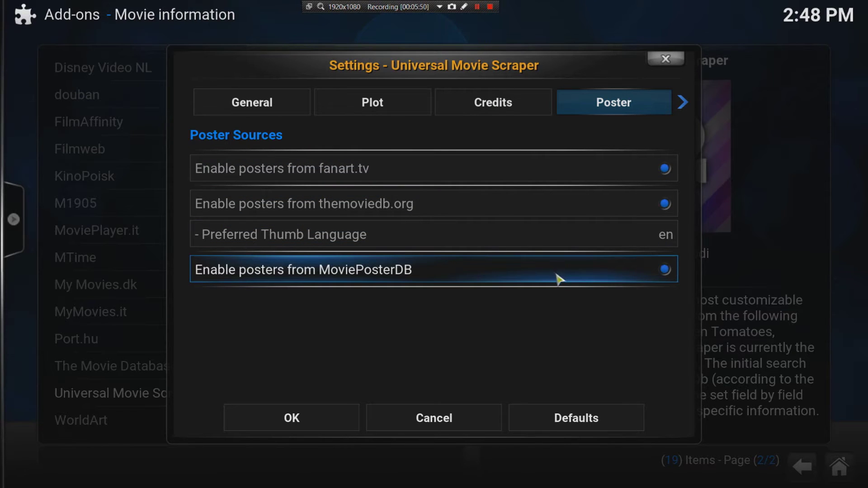
Save the Universal Movie Scraper settings and return to the list of video sources
left_click(317, 419)
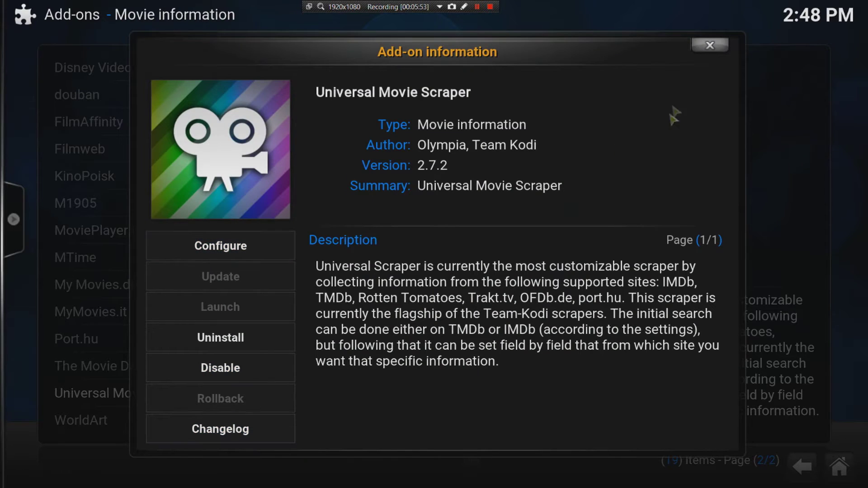
left_click(710, 45)
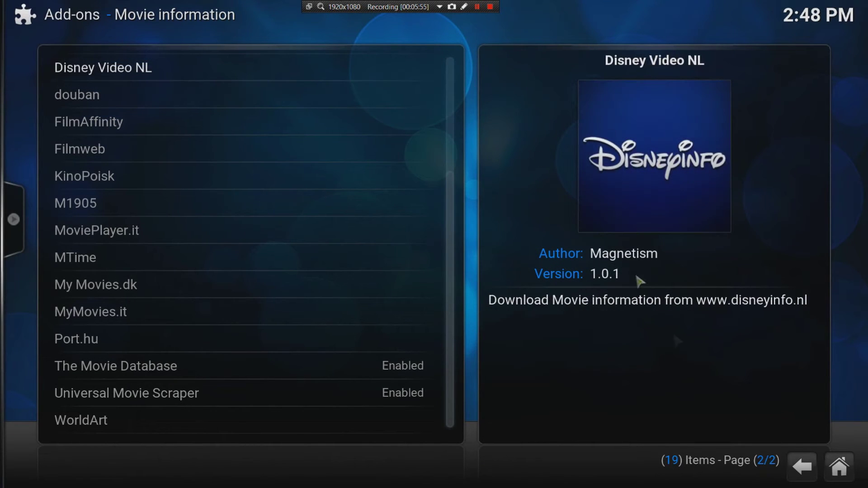
left_click(802, 466)
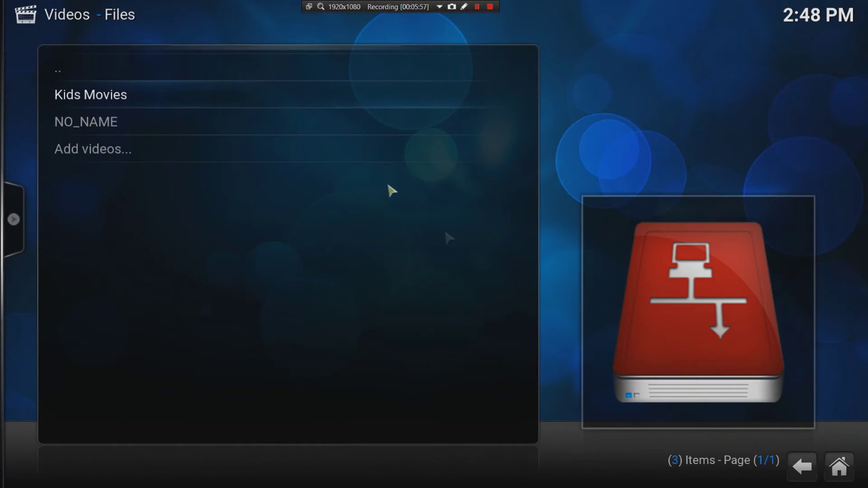
Edit the Kids Movies source and choose Universal Movie Scraper as its scraper in the content settings
right_click(111, 94)
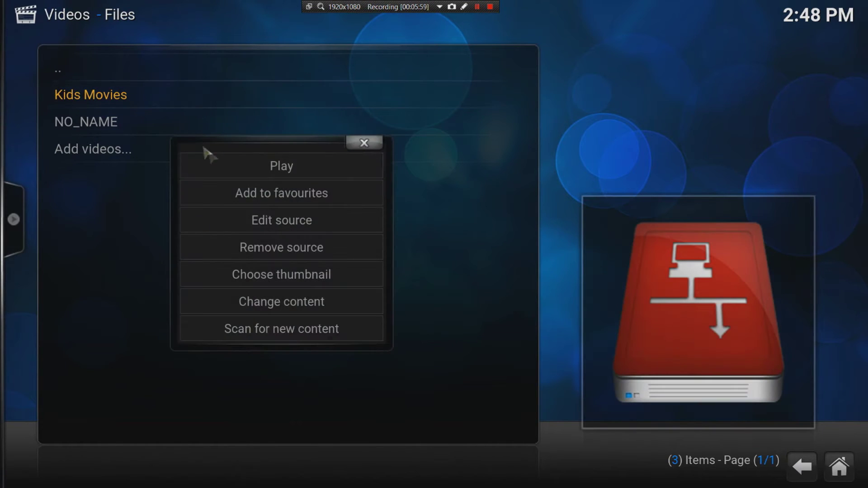
left_click(248, 221)
left_click(356, 379)
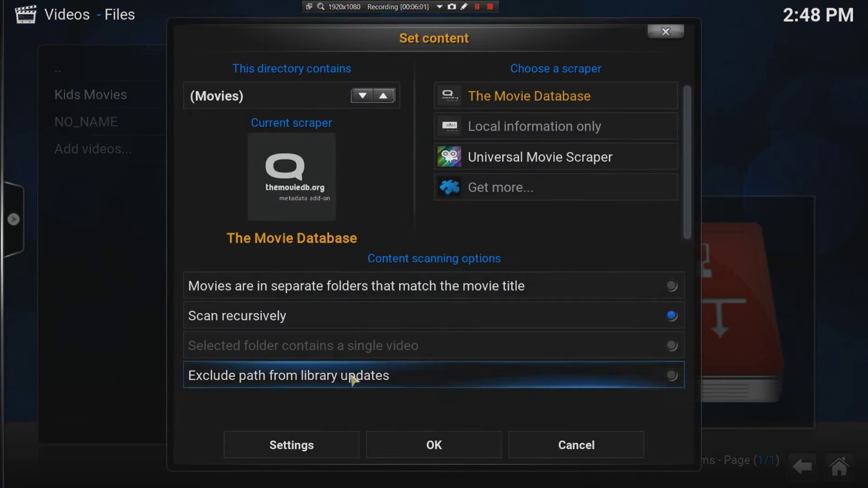
left_click(476, 160)
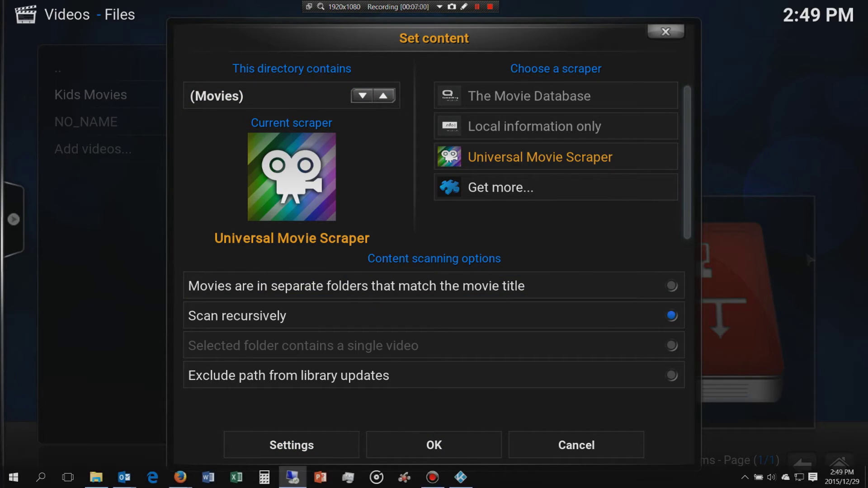
Switch to File Explorer, open School > Kids videos > Kids Movies on the MOVIES and SCHOOL (N:) drive, and widen the Name column
key("alt+Tab")
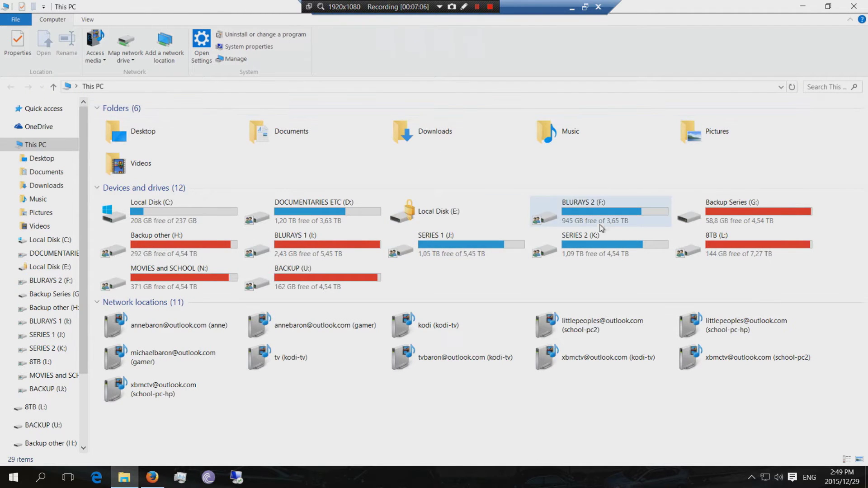
double_click(141, 277)
double_click(121, 170)
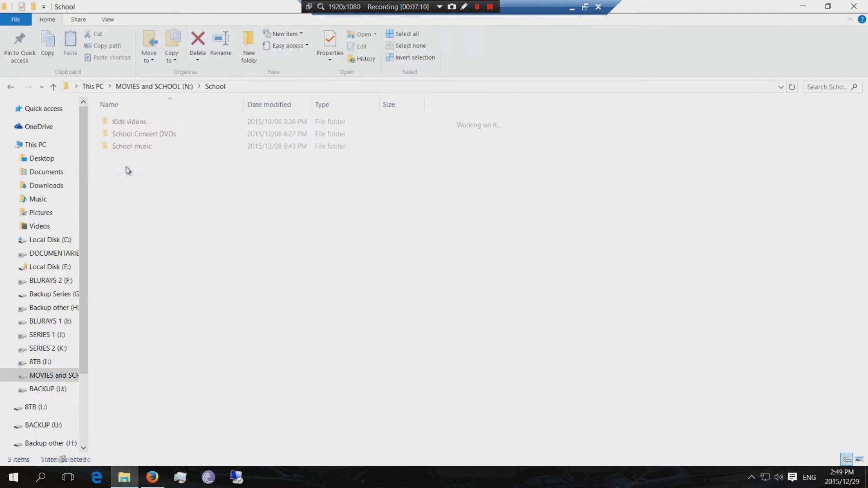
double_click(130, 122)
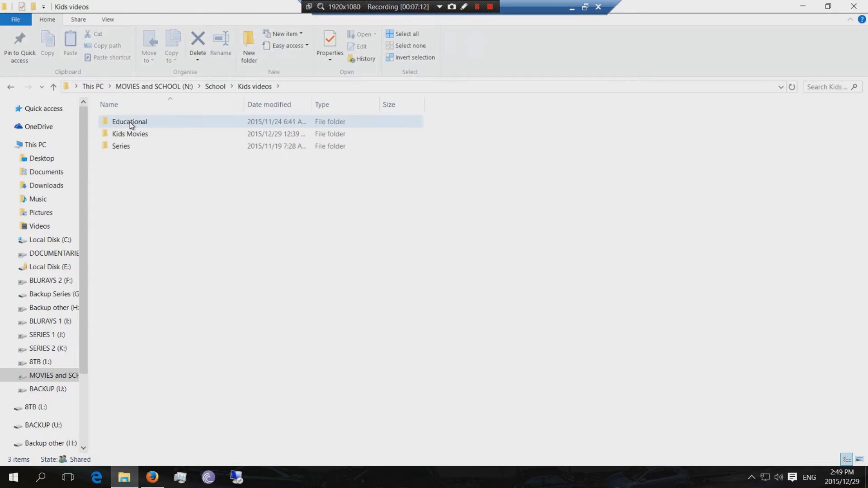
double_click(129, 134)
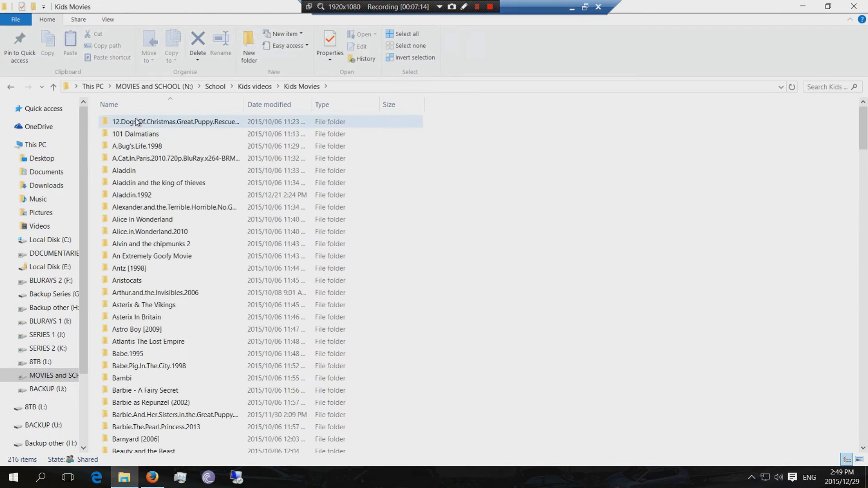
left_click_drag(245, 101, 329, 103)
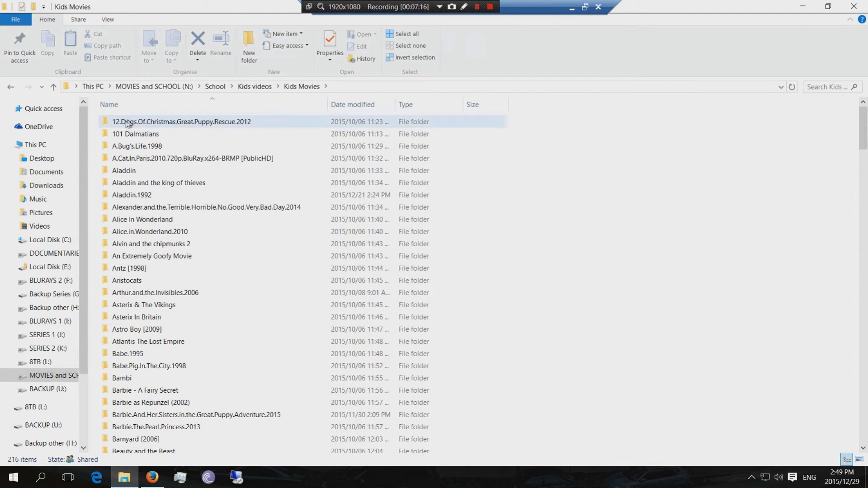
Examine how the Aladdin.1992 folder and the video file inside it are named, and return to Kids Movies
mouse_move(152, 371)
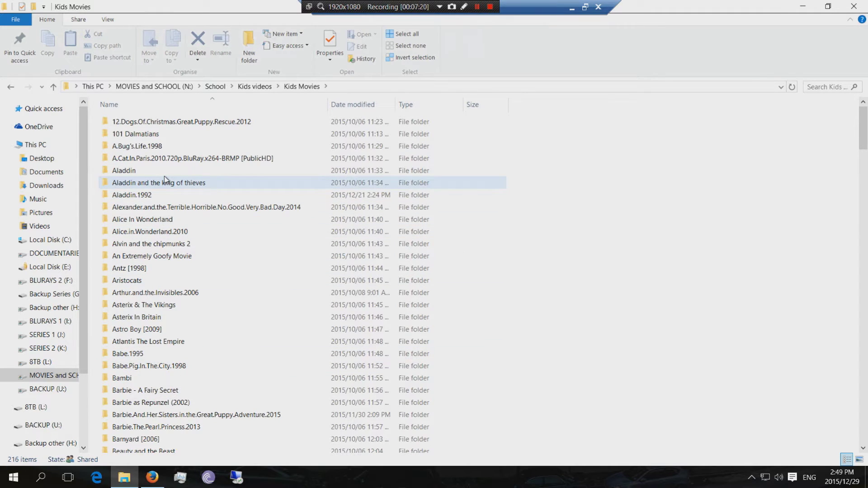
mouse_move(165, 180)
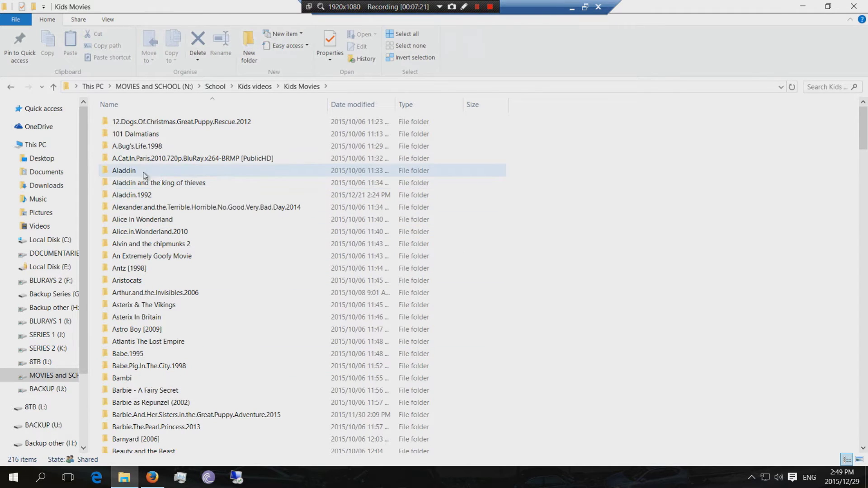
mouse_move(134, 198)
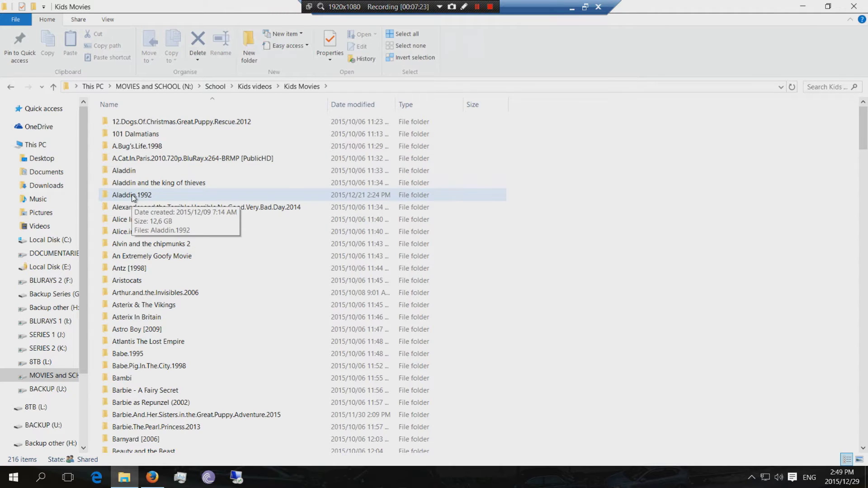
double_click(133, 197)
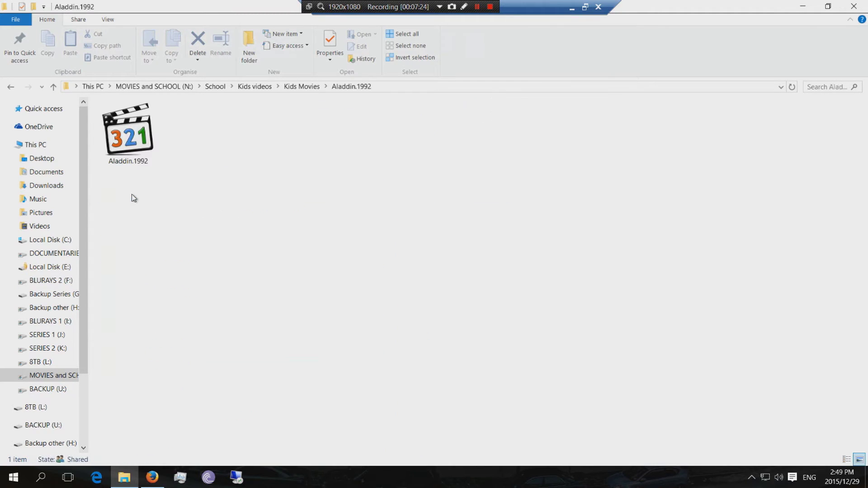
left_click(132, 150)
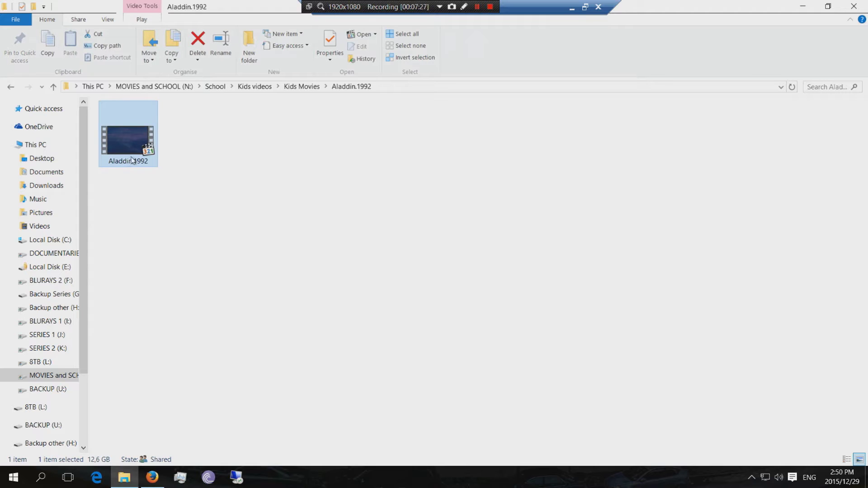
left_click(12, 89)
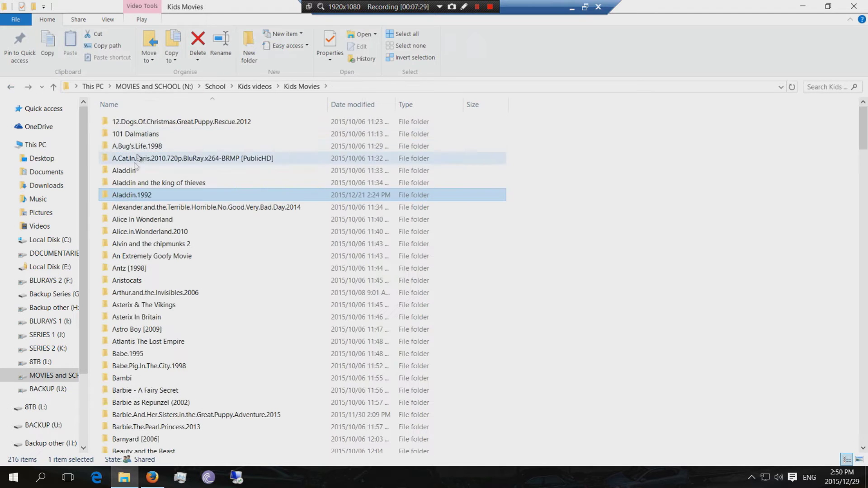
double_click(134, 197)
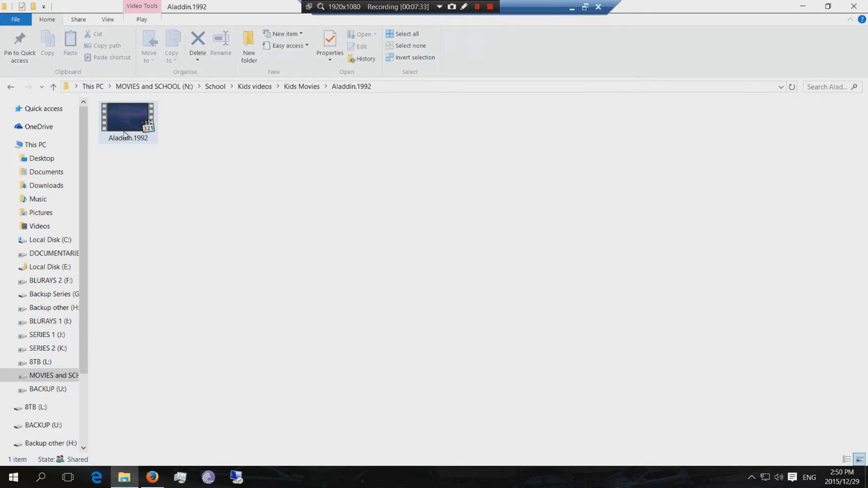
left_click(12, 88)
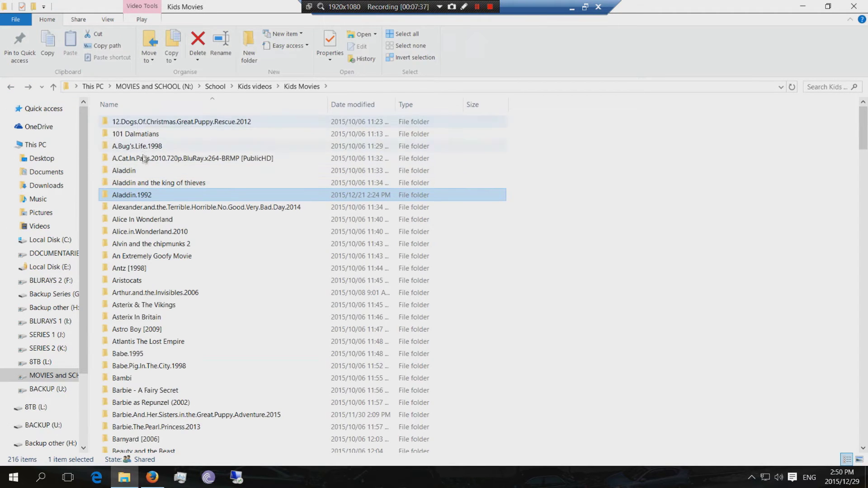
Compare the 101 Dalmatians folder name with its video file, and return to the Kids Movies folder
mouse_move(142, 165)
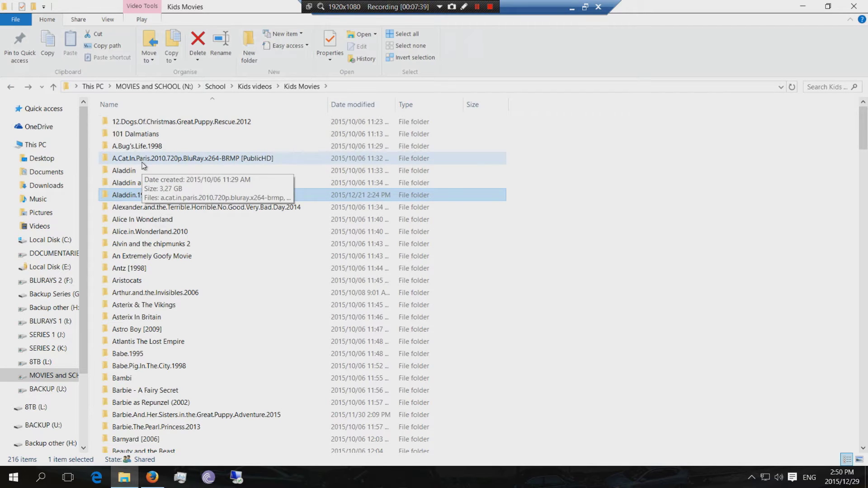
left_click(137, 135)
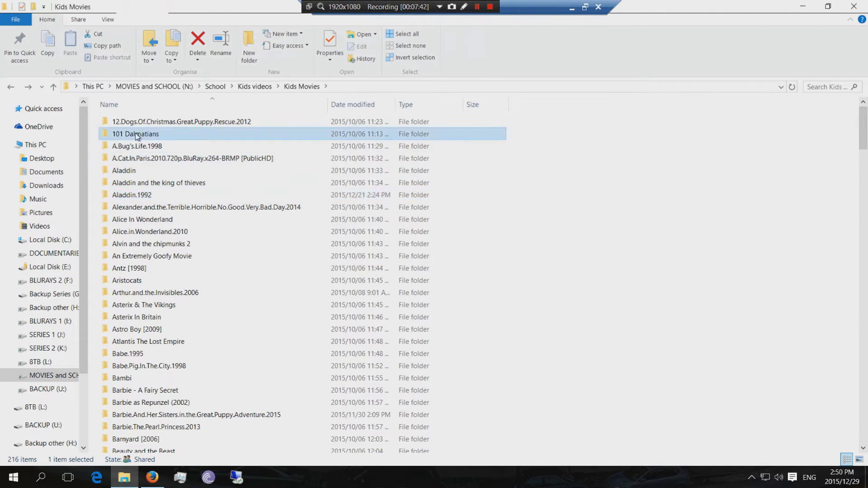
double_click(137, 135)
left_click(205, 145)
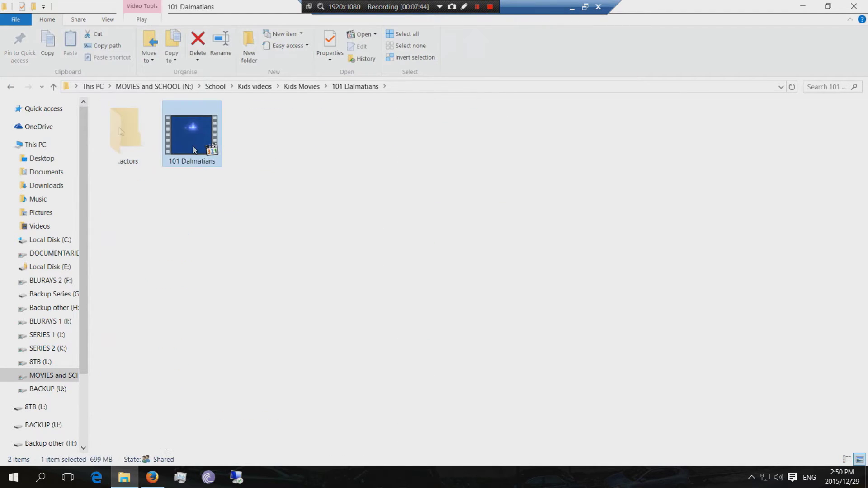
left_click(9, 88)
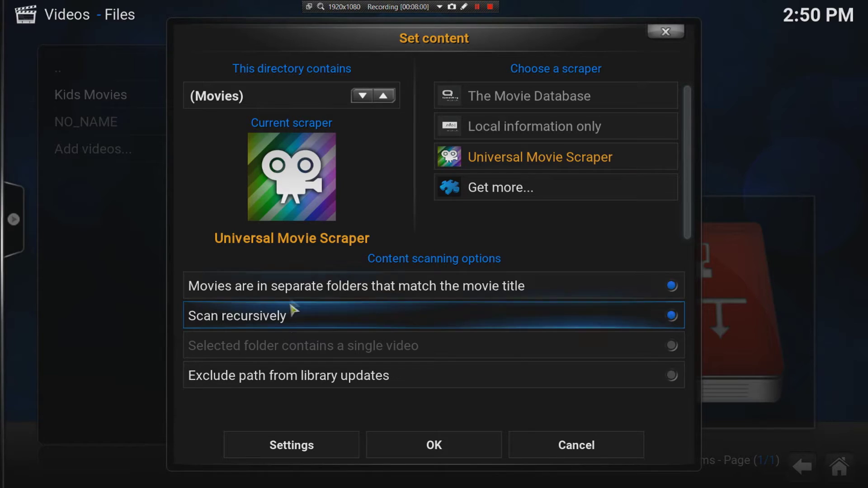
Confirm the Kodi content settings with separate title-matching folders and recursive scanning enabled, and accept refreshing information for all items in the path
left_click(306, 318)
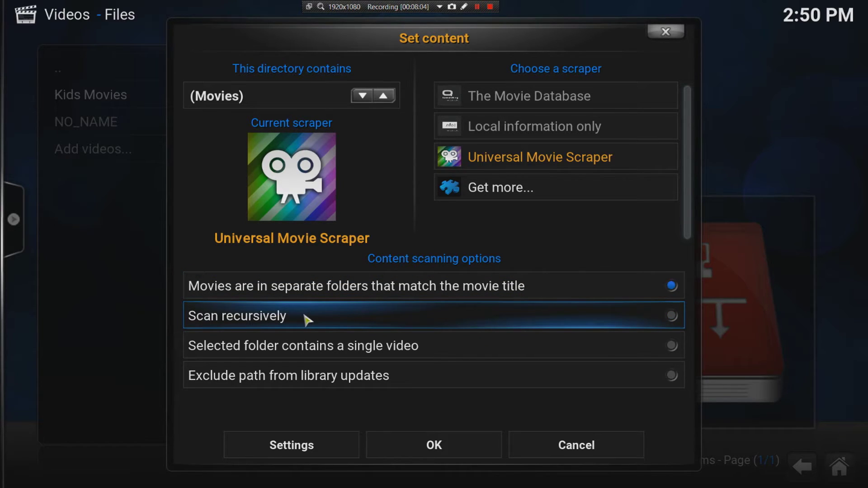
left_click(307, 320)
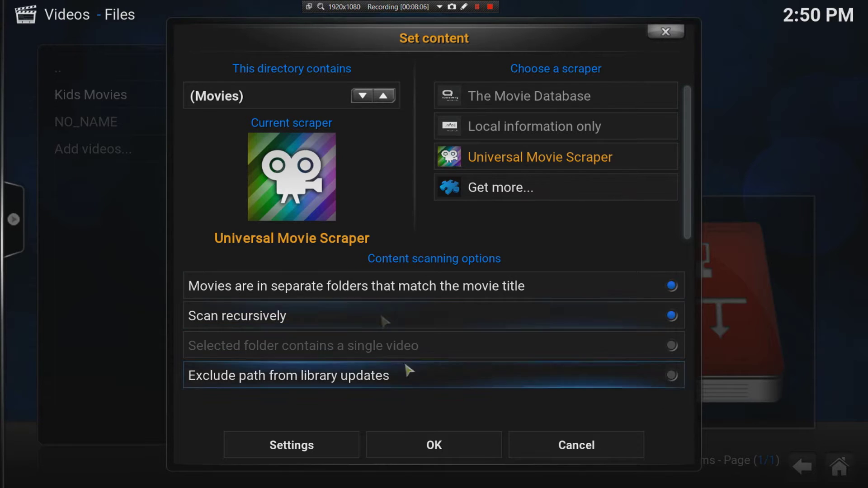
left_click(438, 447)
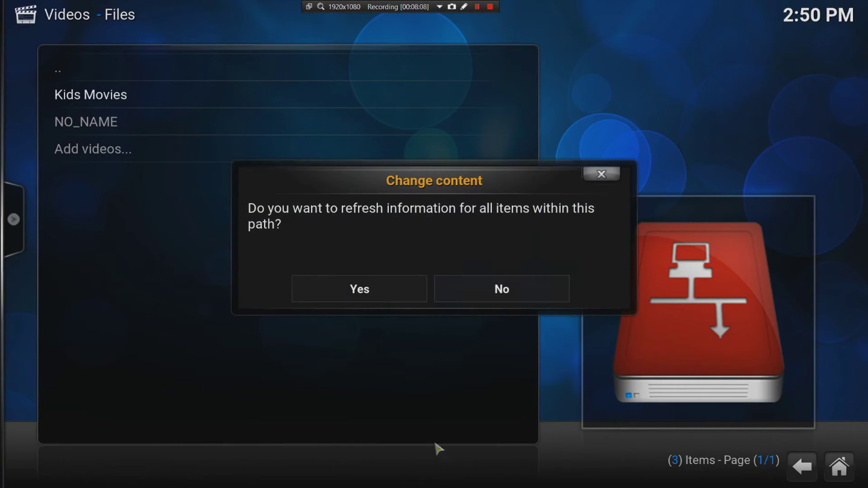
left_click(400, 296)
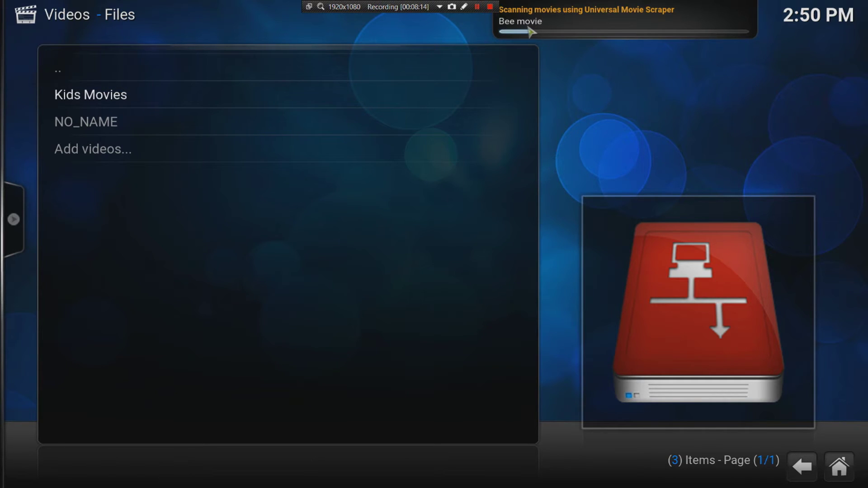
Open the Kids Movies source and change its view from a list to a thumbnail grid
left_click(143, 102)
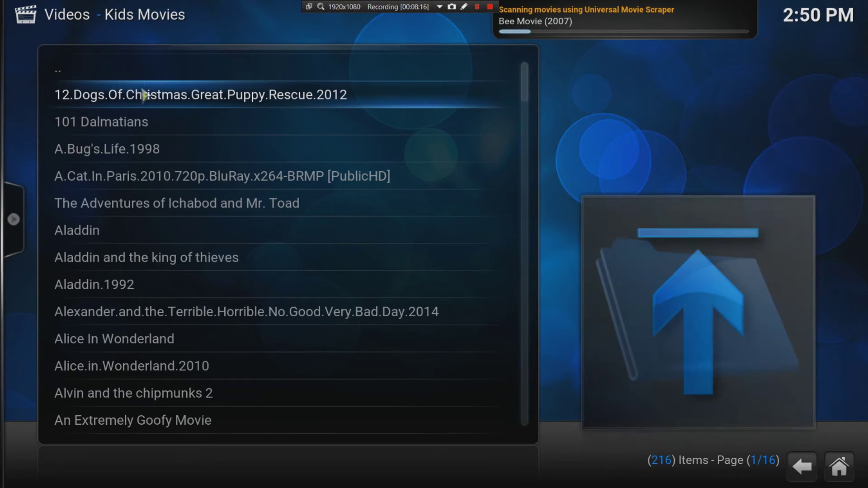
mouse_move(13, 219)
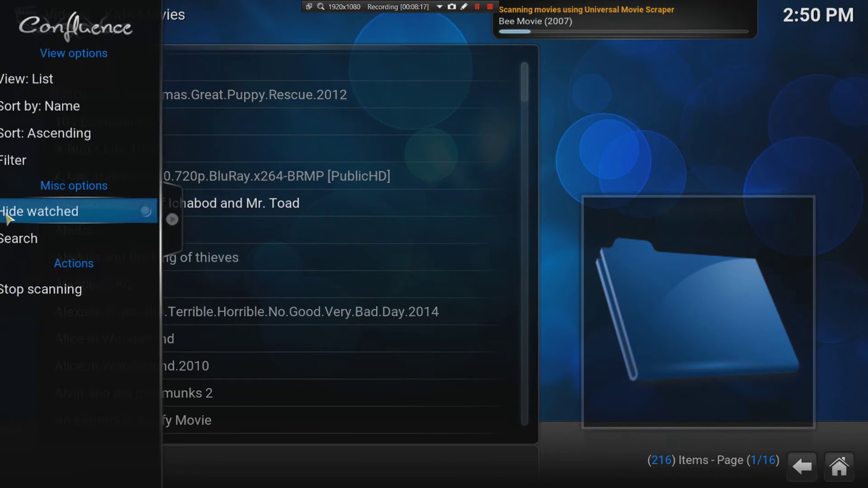
left_click(42, 86)
left_click(41, 89)
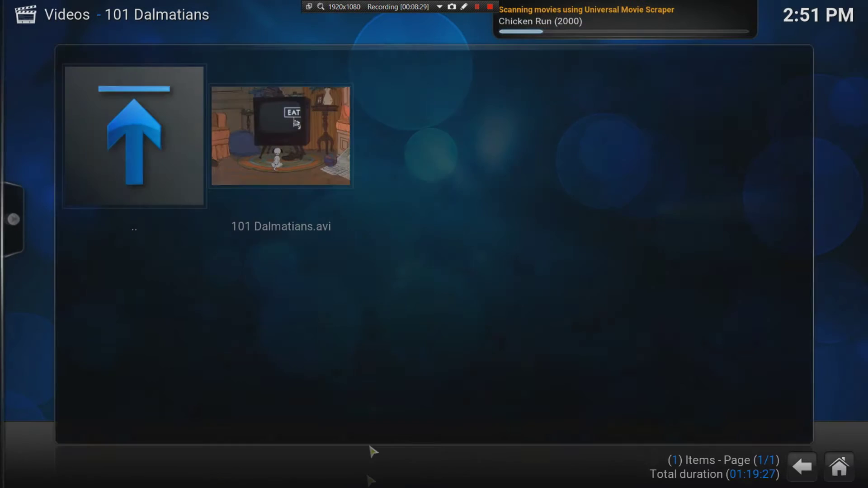
Try to view the movie information for 101 Dalmatians.avi in the 101 Dalmatians folder
right_click(304, 171)
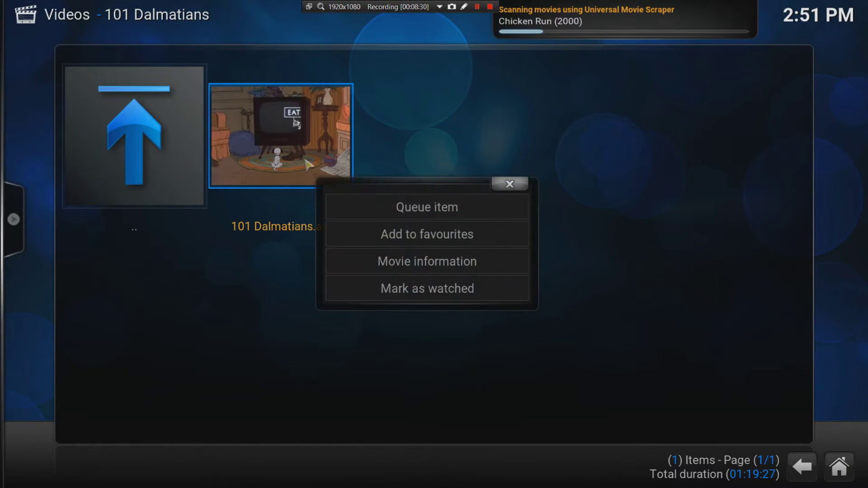
left_click(405, 254)
left_click(415, 297)
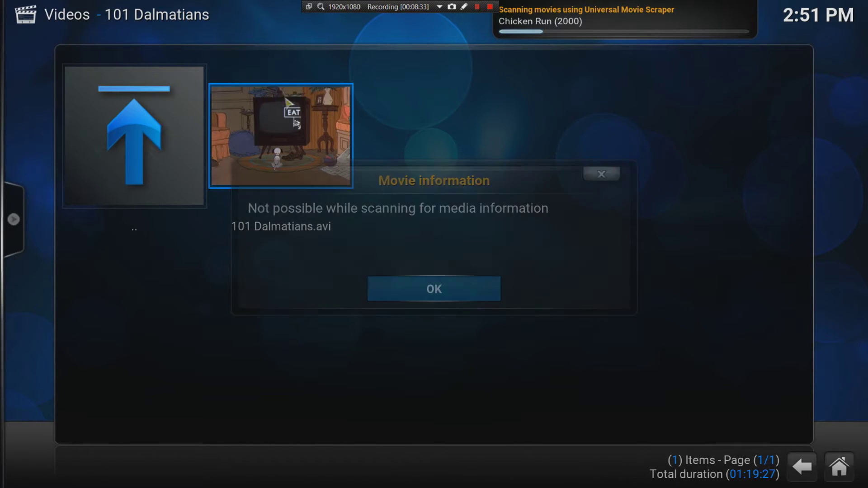
Return to the Kids Movies folder and look through its thumbnails for scraped movie posters
left_click(177, 155)
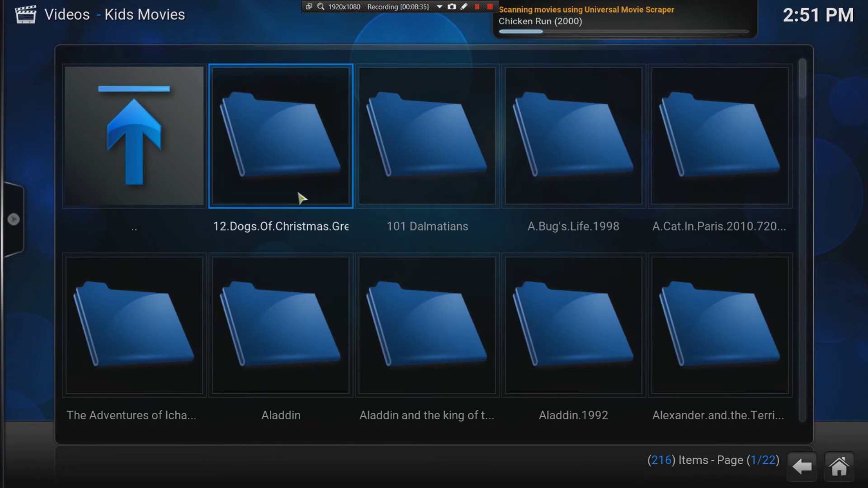
scroll(299, 199, "down", 3)
scroll(300, 204, "up", 2)
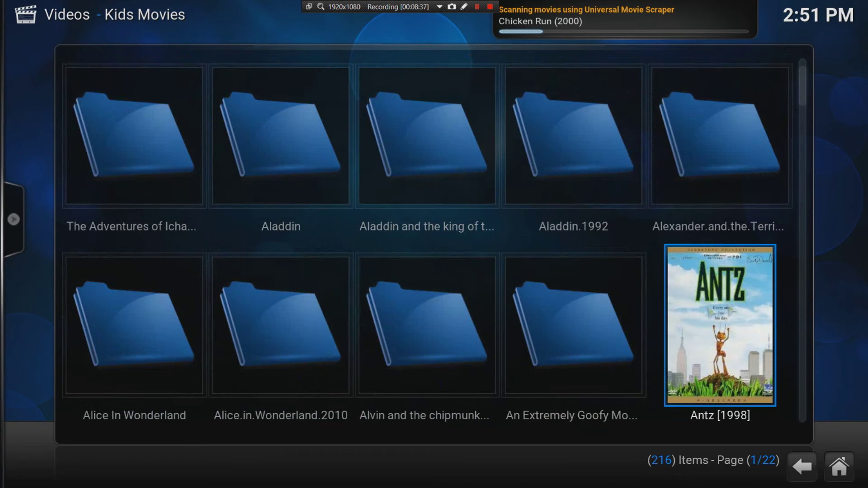
scroll(726, 317, "down", 1)
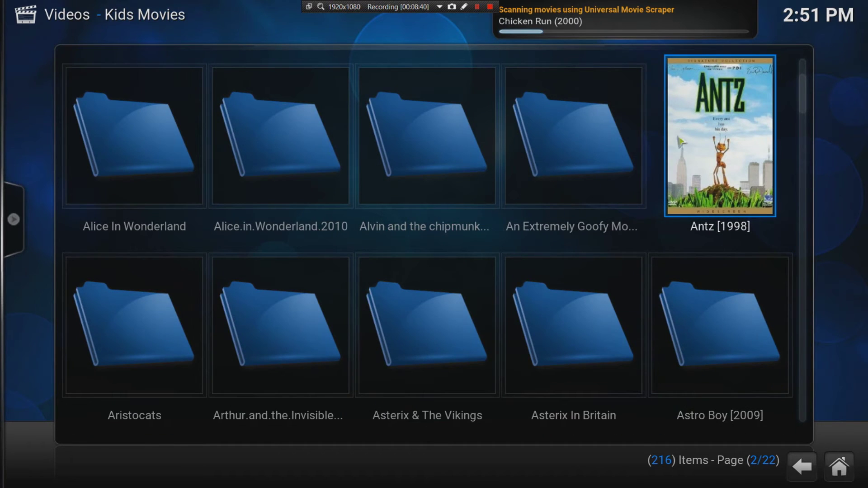
Find Bee Movie in the Kids Movies folder, view its movie information, and close the details
scroll(685, 144, "down", 2)
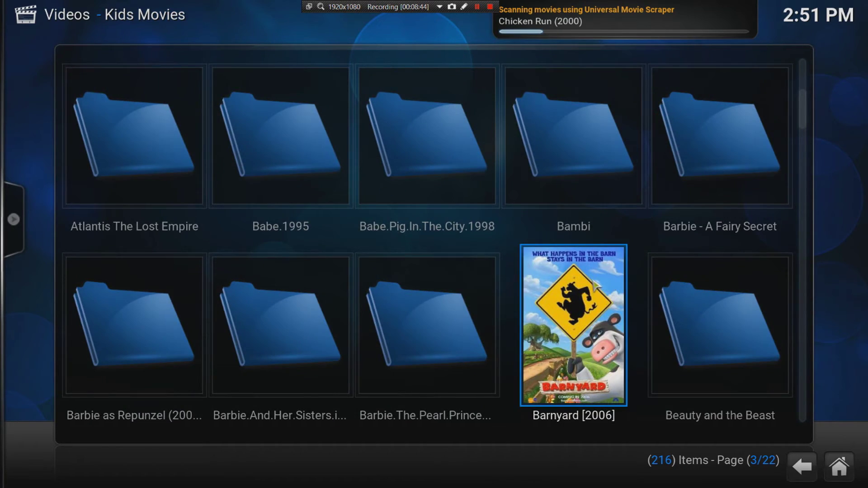
scroll(594, 285, "down", 1)
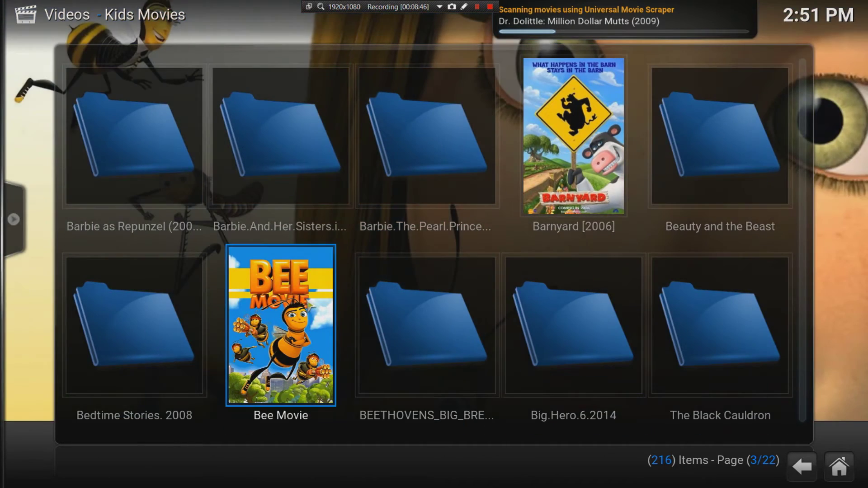
left_click(307, 301)
left_click(194, 161)
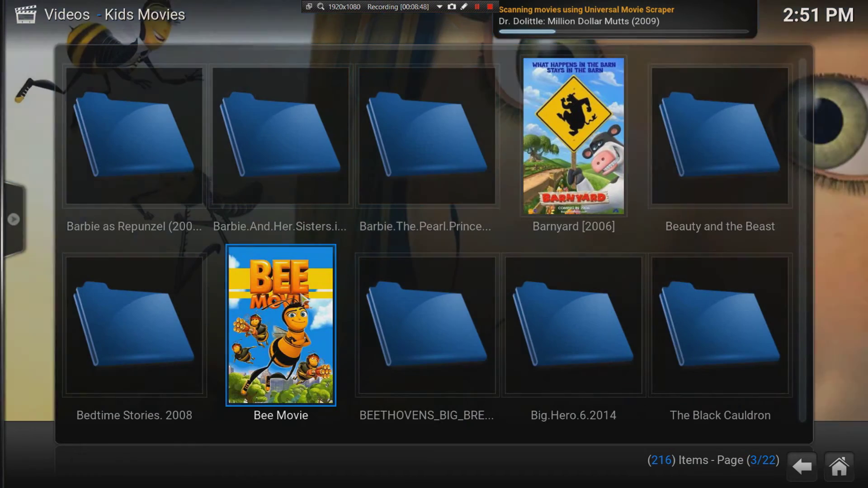
right_click(306, 301)
left_click(400, 237)
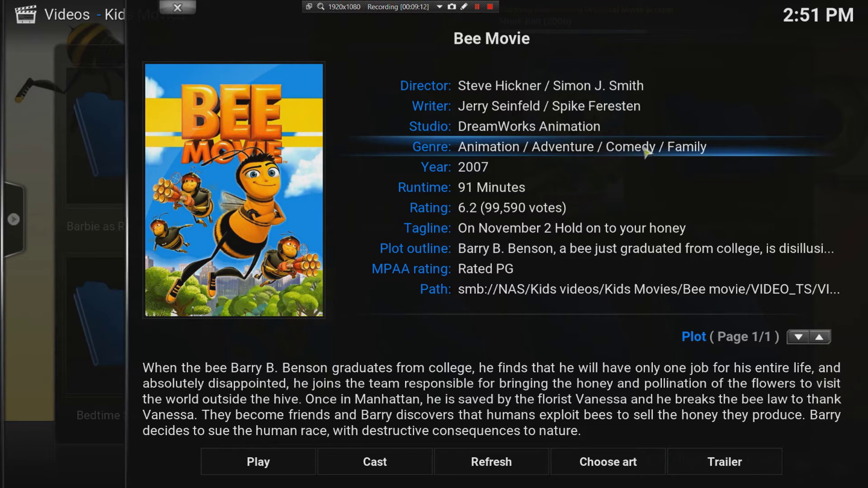
left_click(177, 8)
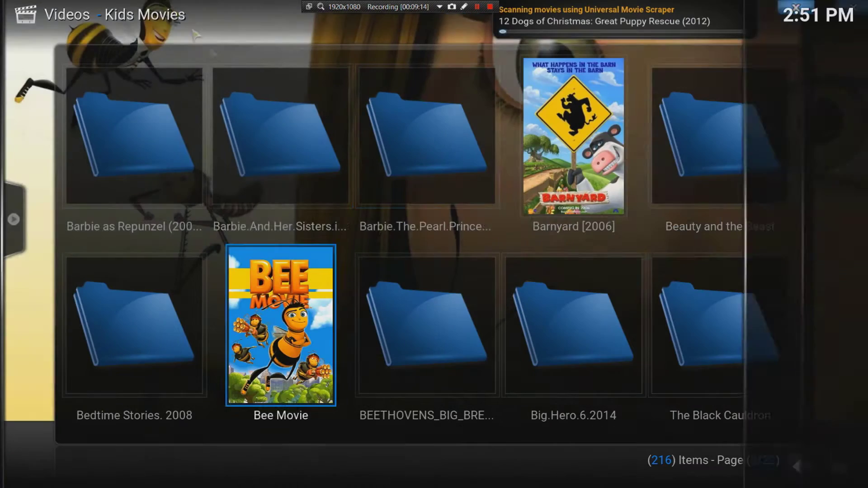
Leave the Kids Movies source and browse the movie library by genre to list the Comedy titles
left_click(802, 466)
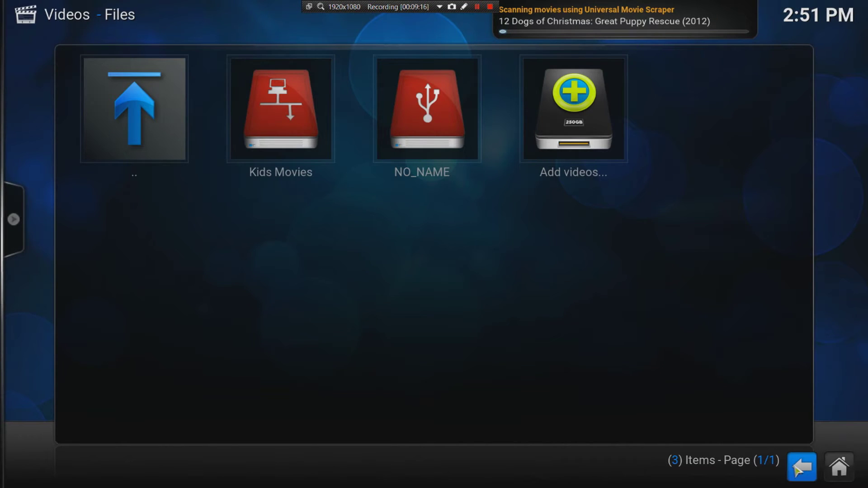
left_click(135, 144)
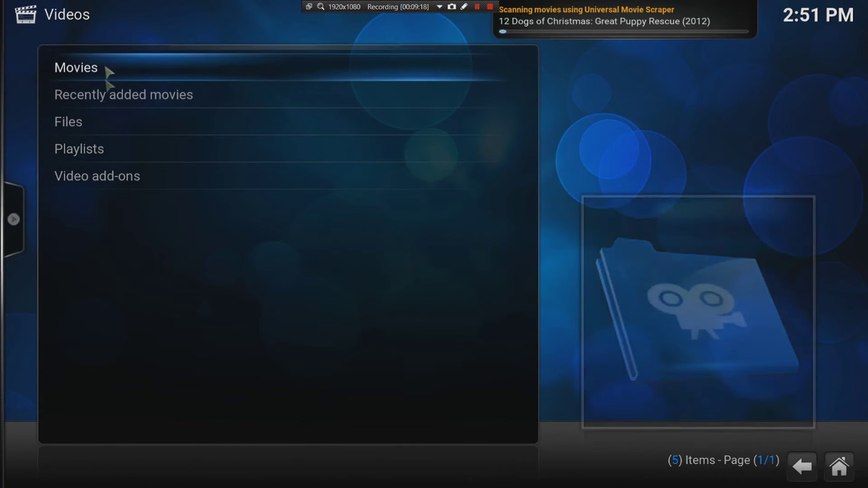
left_click(108, 68)
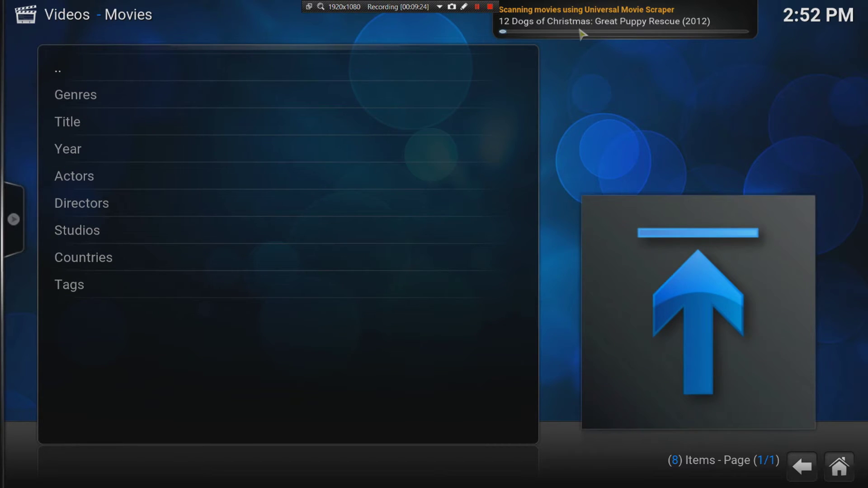
left_click(90, 95)
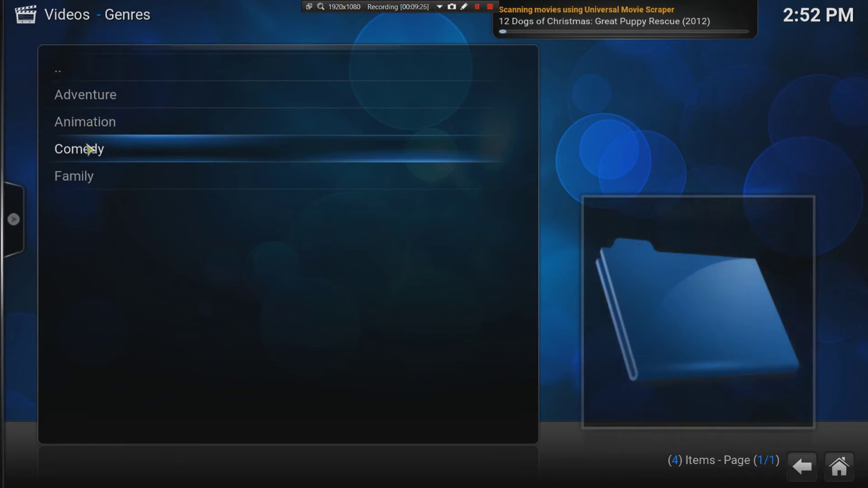
left_click(89, 149)
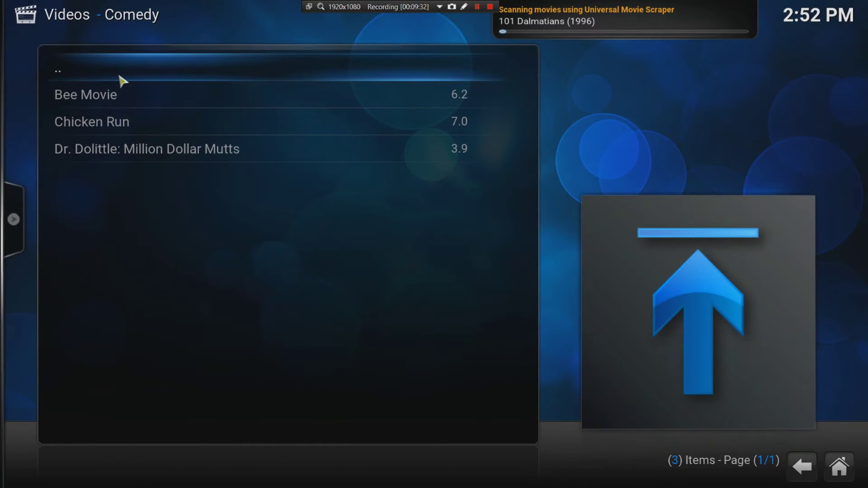
Go back up from the Comedy genre to the video categories and reopen the Kids Movies source through Files
left_click(121, 79)
left_click(120, 80)
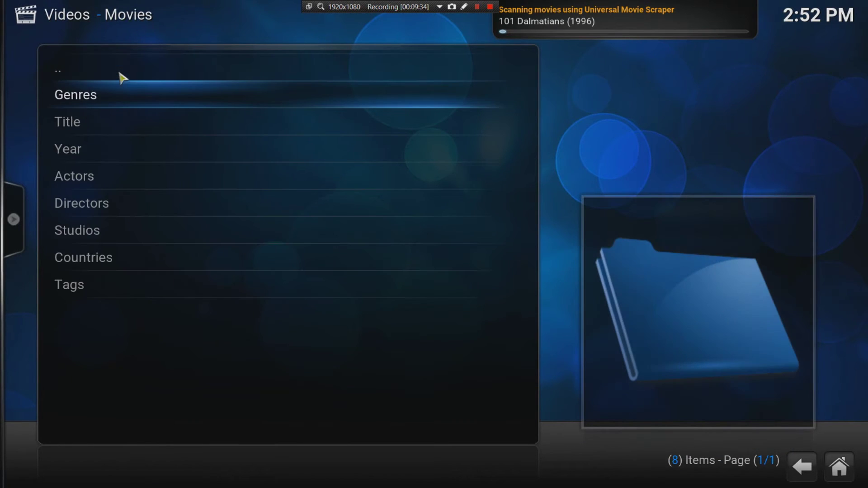
left_click(120, 79)
left_click(113, 123)
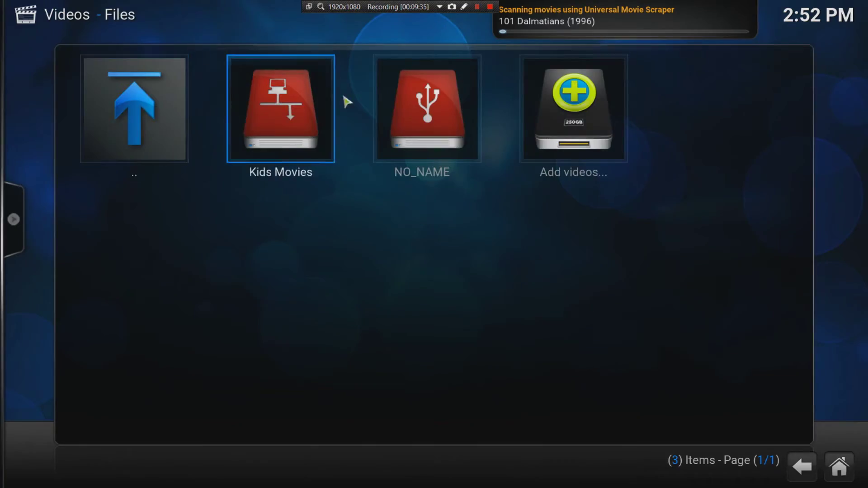
left_click(345, 155)
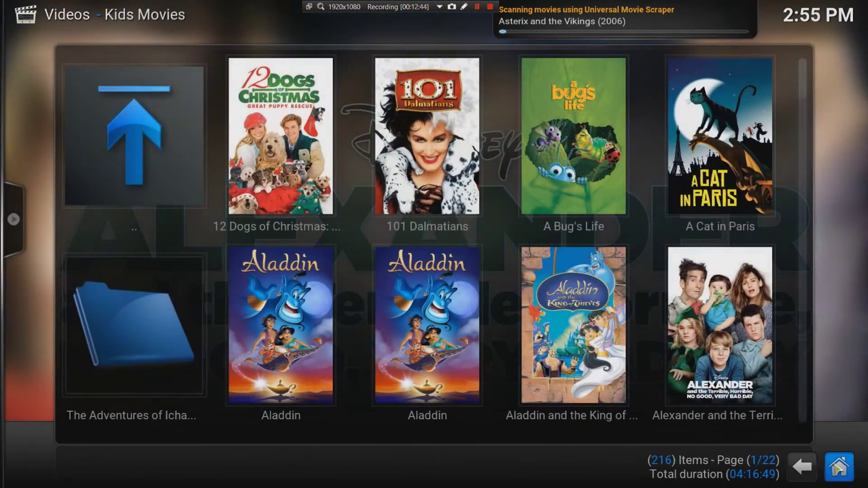
Go to the home screen, view the Videos file sources and the video categories, and return home
left_click(839, 466)
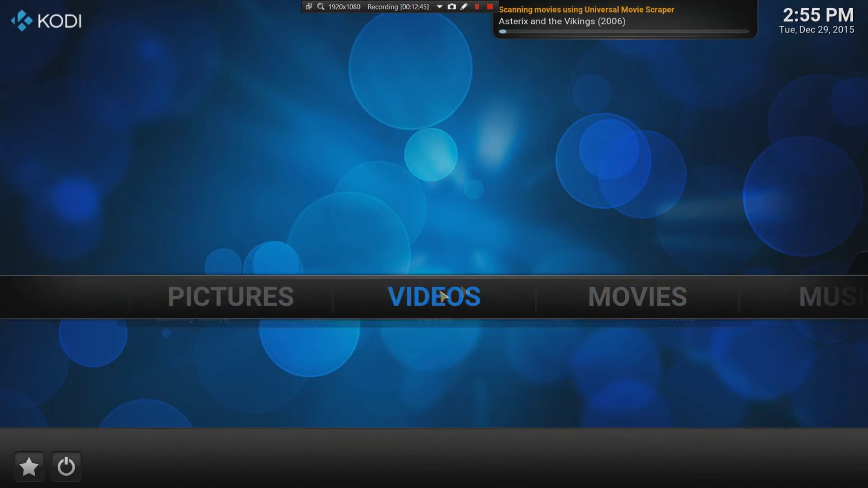
left_click(415, 308)
left_click(163, 135)
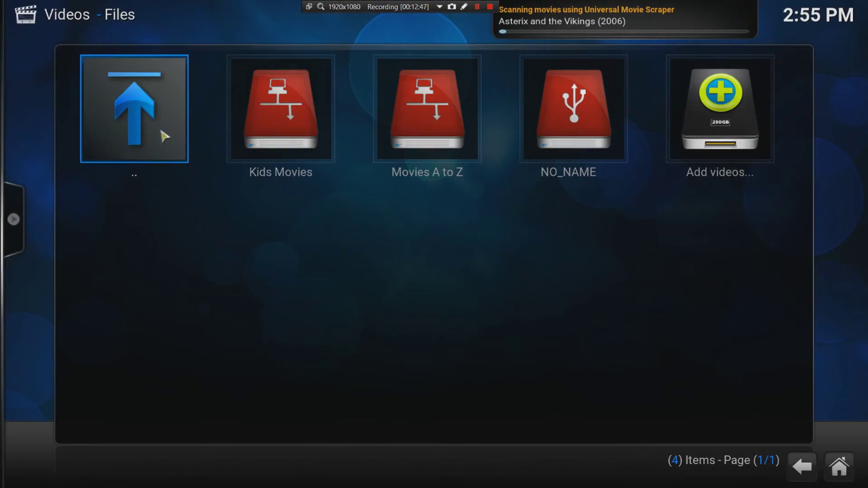
left_click(144, 117)
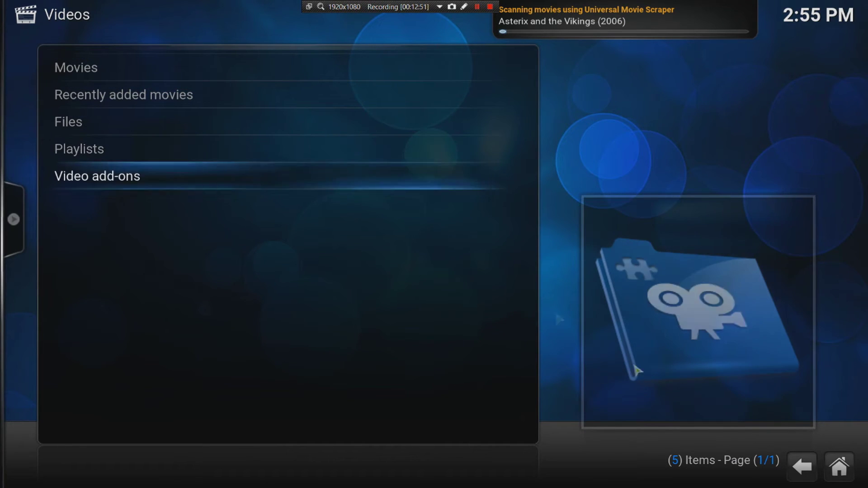
left_click(802, 465)
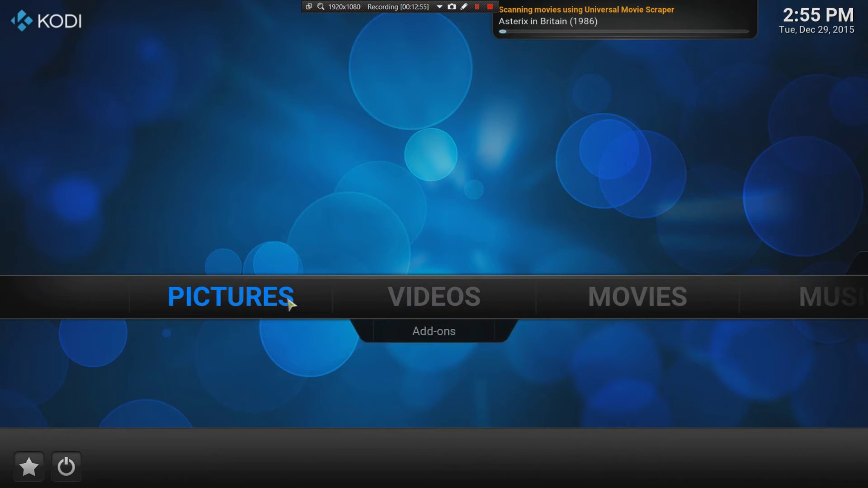
Look at the browsable locations for a new Pictures source, cancel adding it, and return to the home screen
left_click(289, 304)
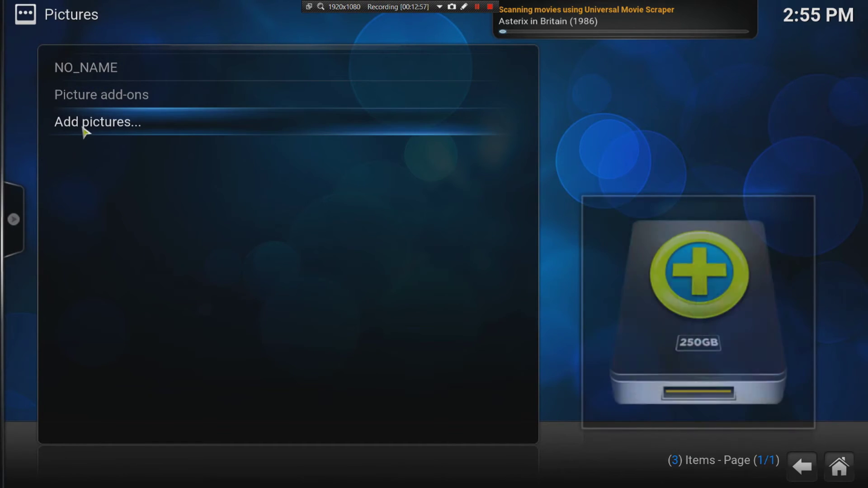
left_click(84, 130)
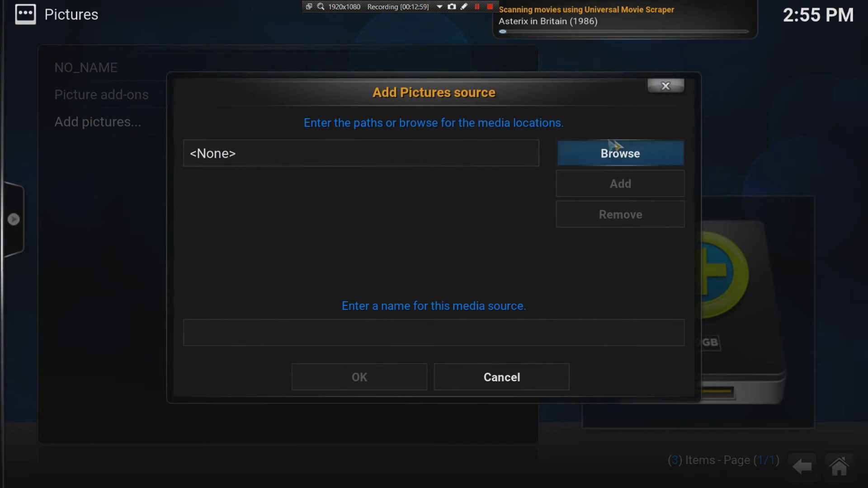
left_click(615, 147)
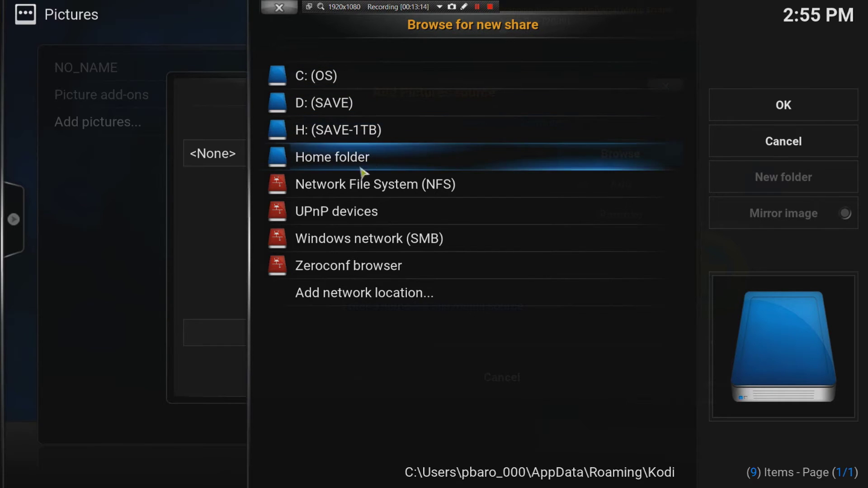
left_click(295, 9)
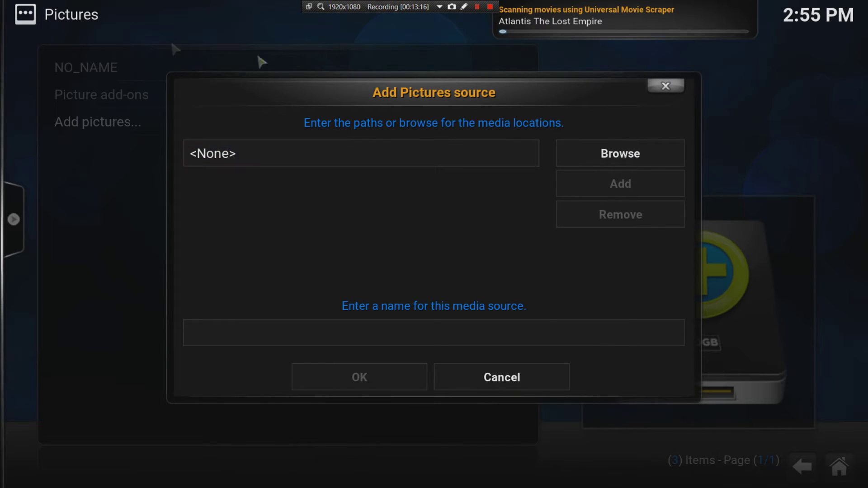
left_click(452, 375)
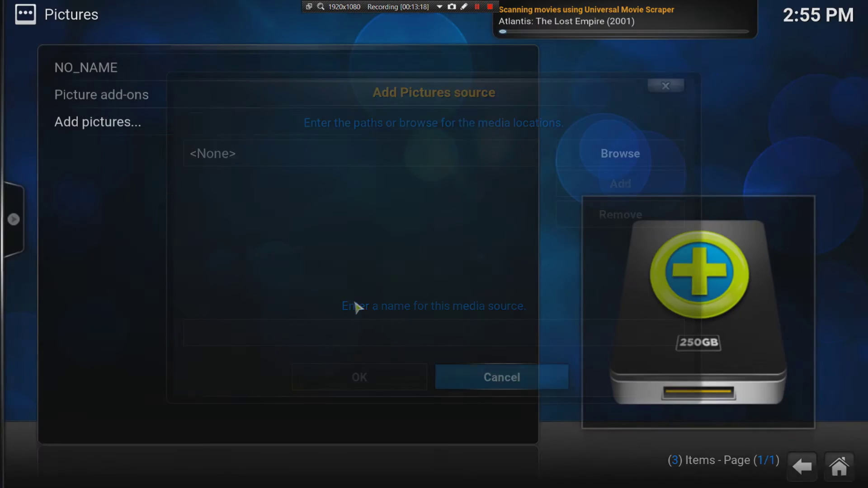
left_click(809, 470)
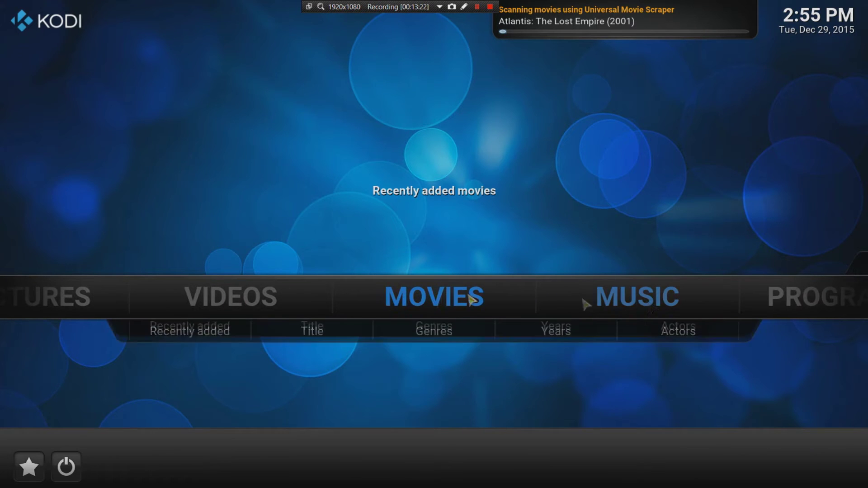
Add the NAS folder smb://NAS/MUSIC/ from the Windows network (SMB) as a music source, keeping the name MUSIC
left_click(646, 303)
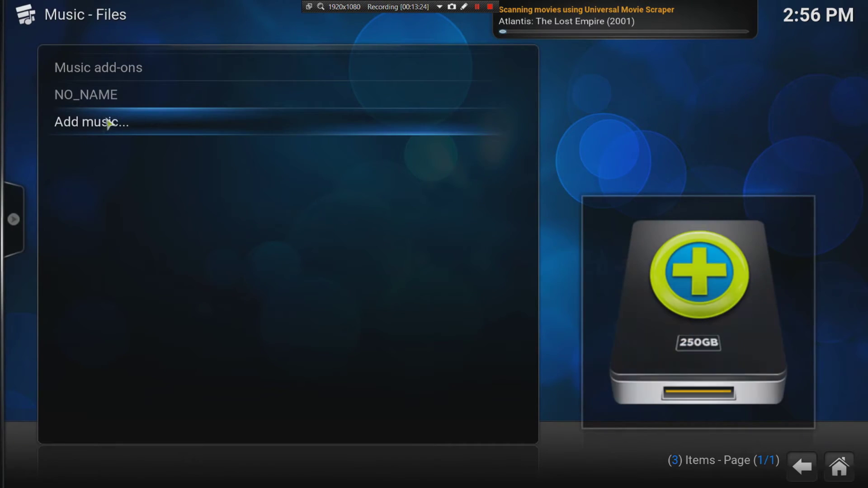
left_click(99, 126)
left_click(607, 150)
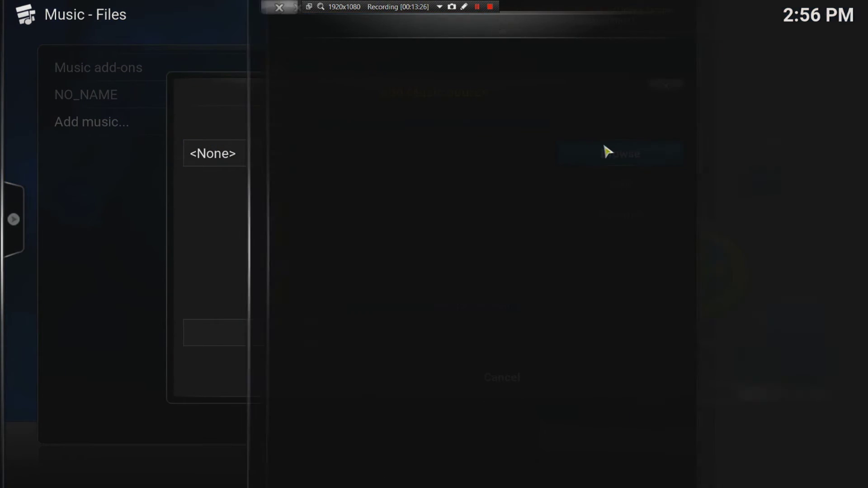
left_click(353, 300)
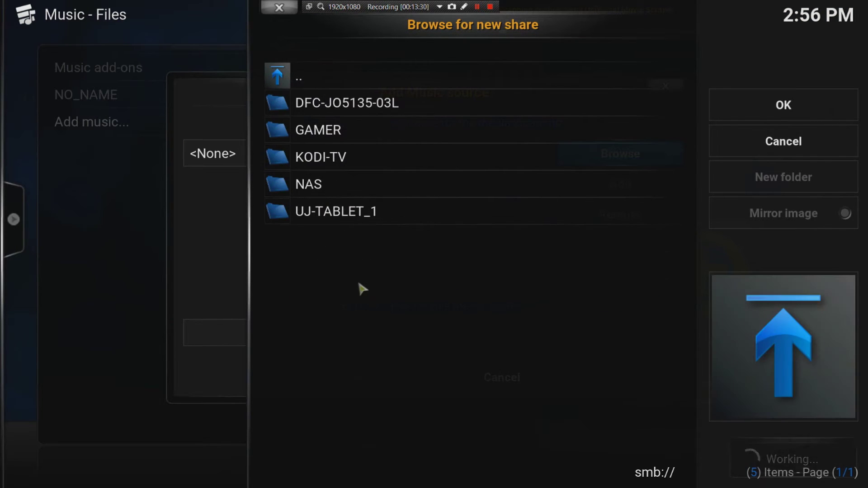
left_click(327, 182)
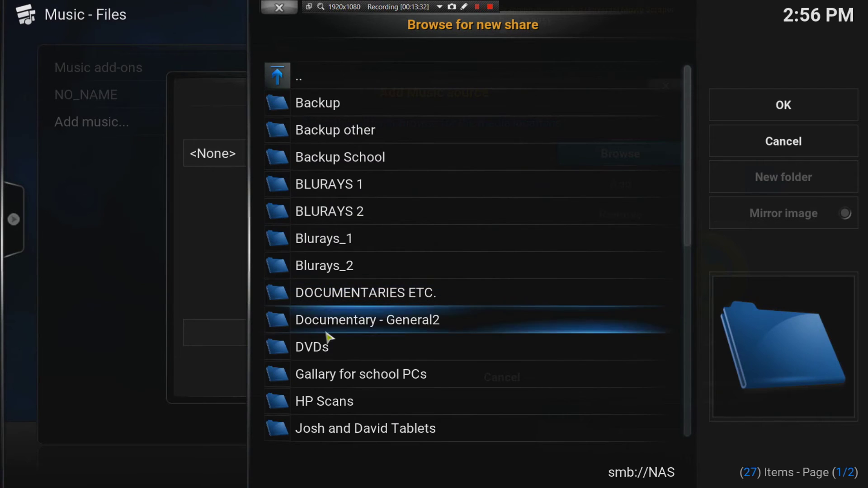
scroll(384, 334, "down", 4)
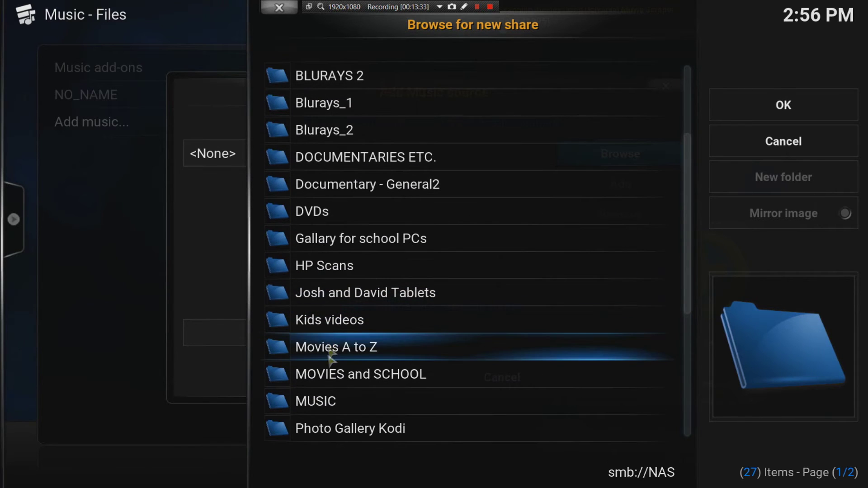
left_click(330, 402)
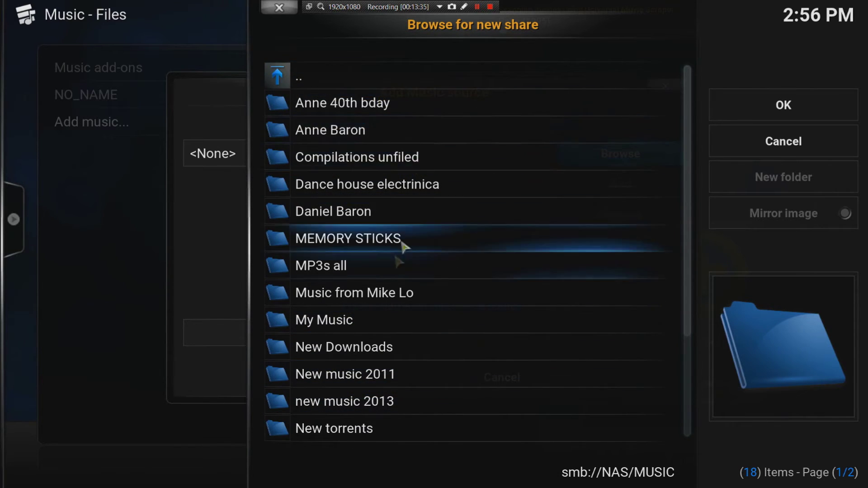
scroll(388, 304, "down", 5)
scroll(387, 344, "up", 3)
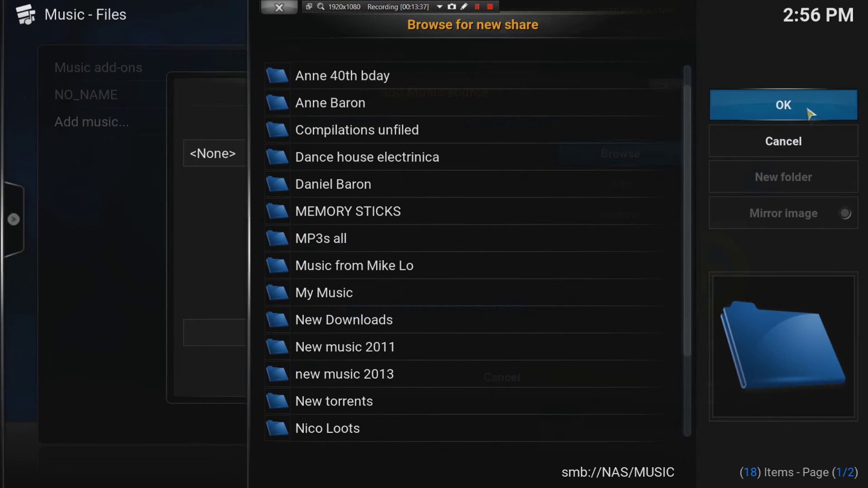
left_click(784, 109)
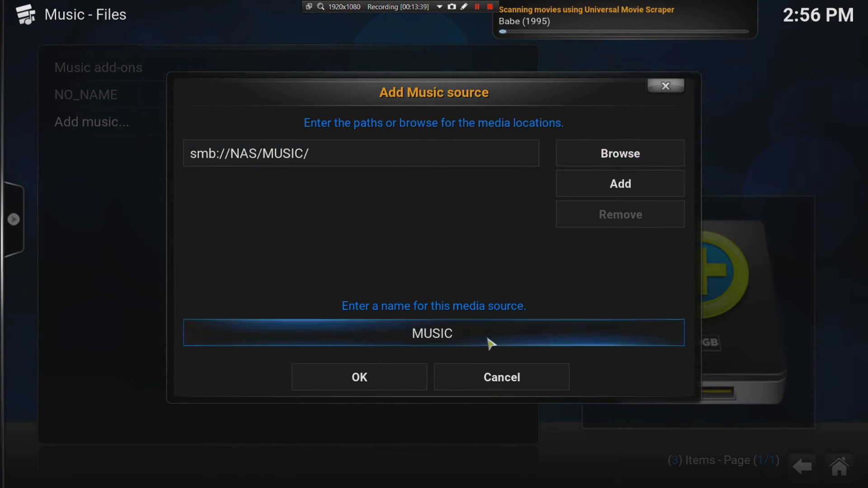
left_click(394, 379)
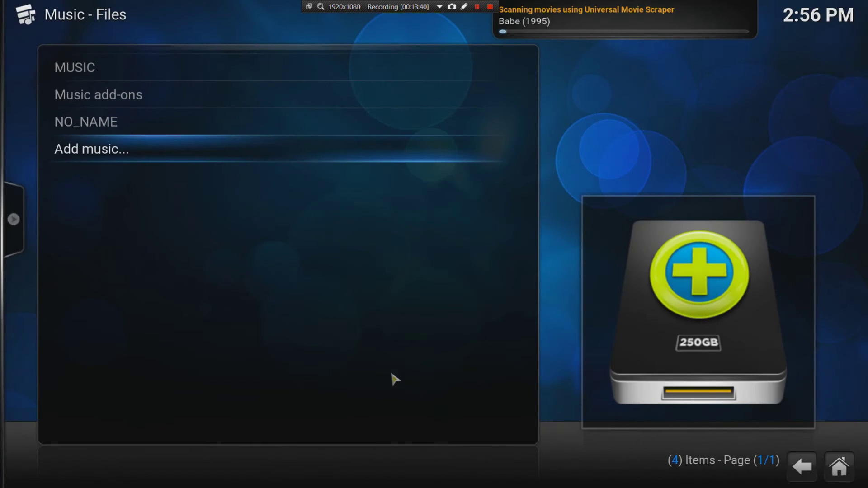
Open the MUSIC source and browse through its MEMORY STICKS folder to New music 2011
left_click(90, 72)
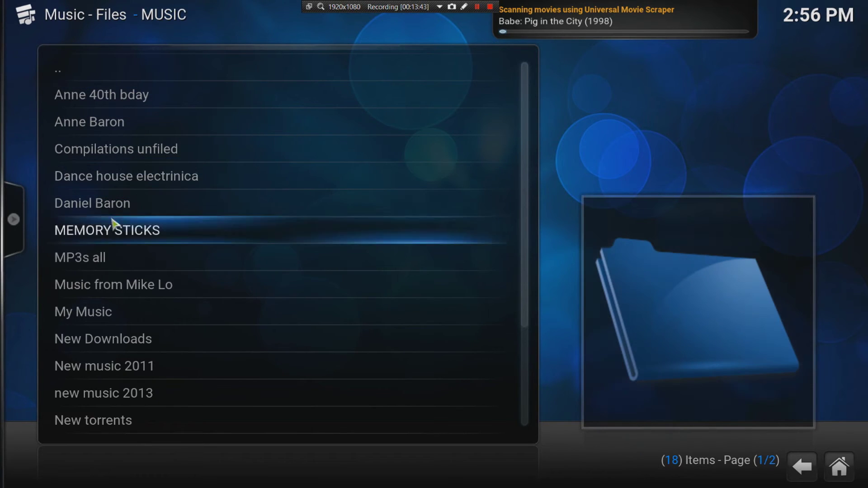
left_click(121, 222)
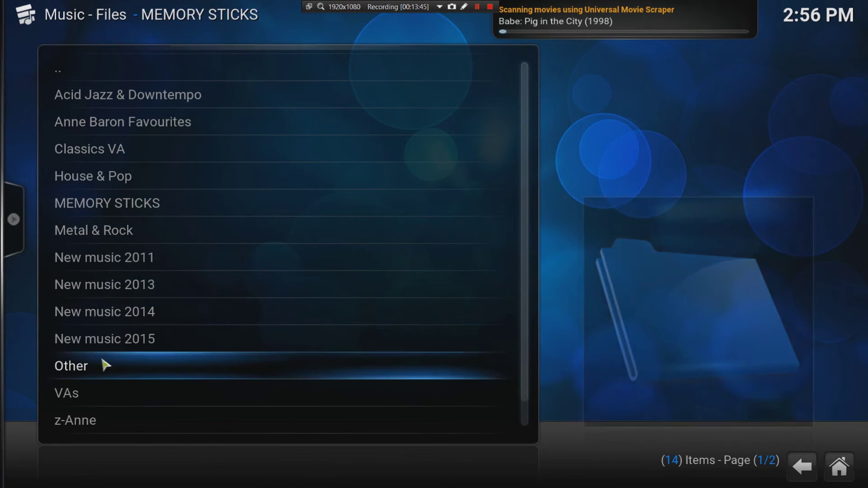
left_click(115, 265)
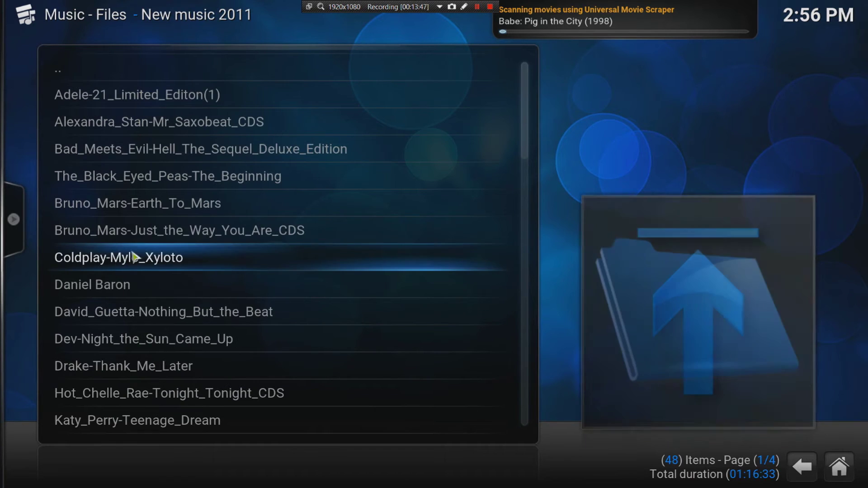
Go back up from New music 2011 through the parent folders to the music source list and return home
left_click(142, 83)
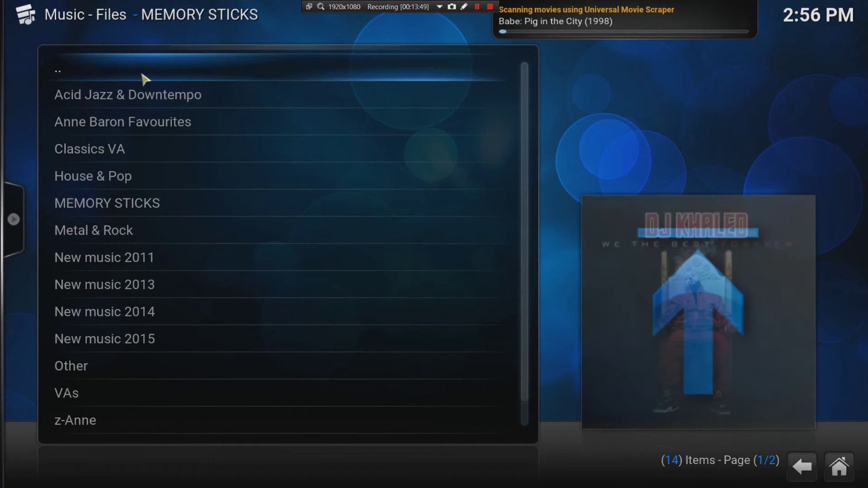
left_click(146, 76)
left_click(145, 76)
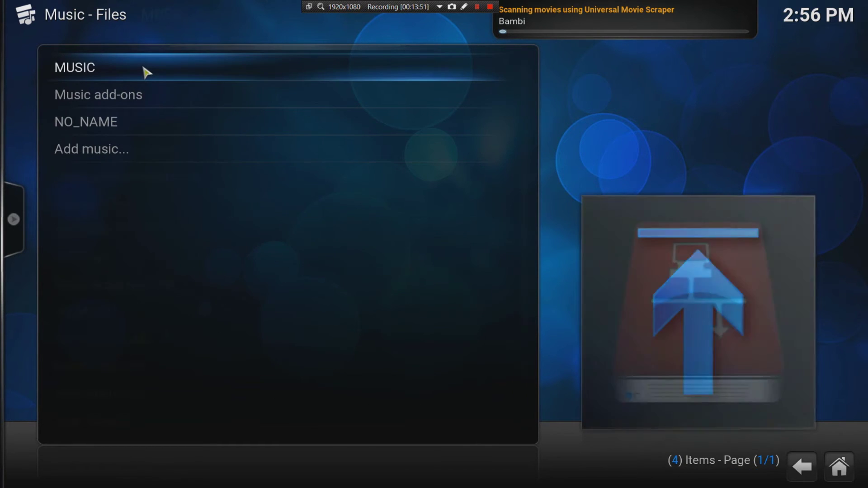
left_click(796, 471)
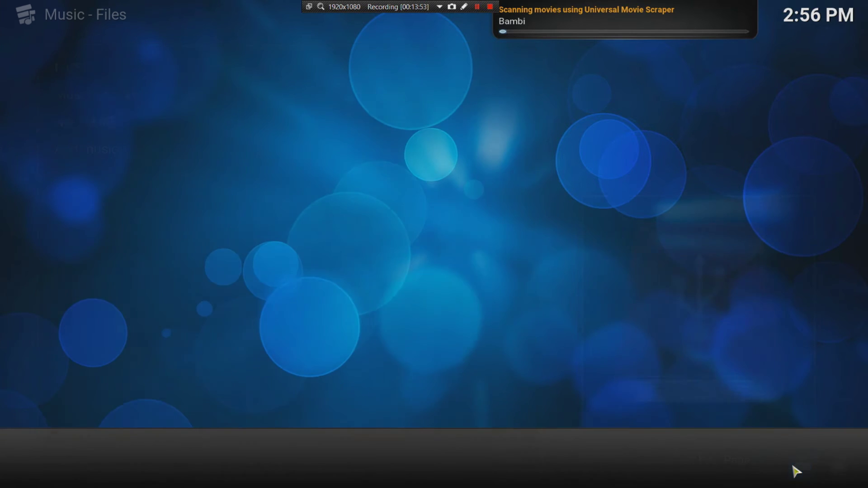
Install the Backup add-on from the list of available program add-ons
scroll(623, 308, "down", 1)
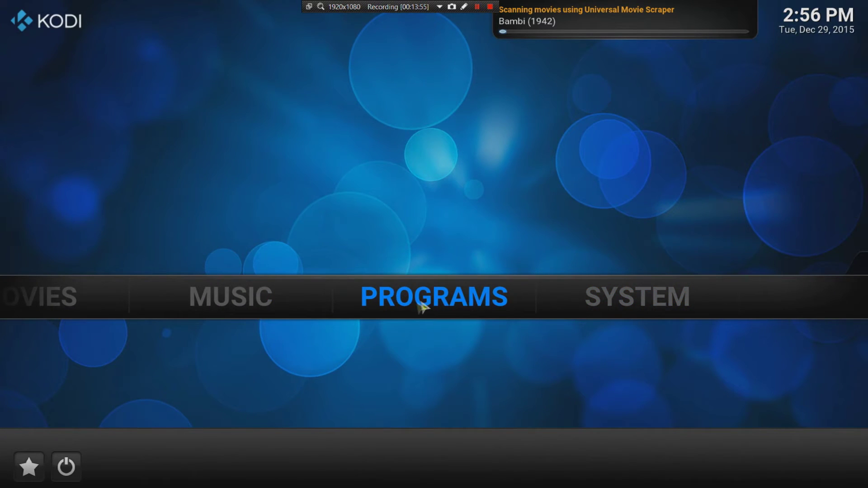
left_click(413, 305)
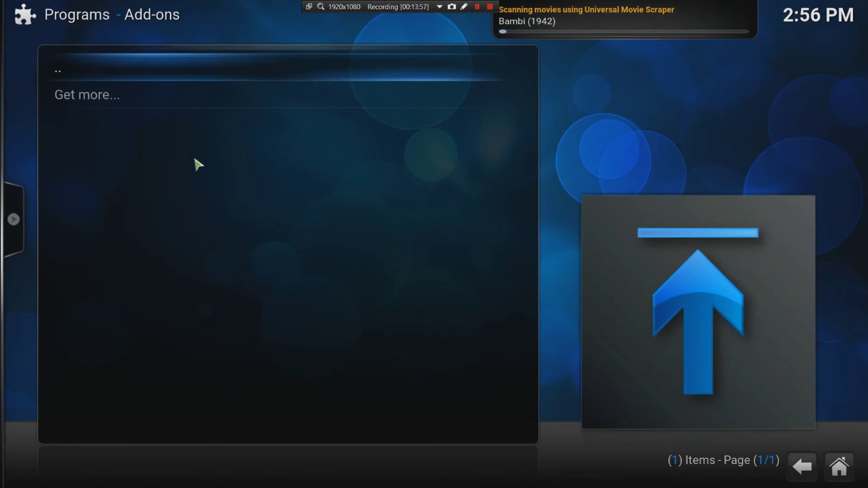
left_click(125, 101)
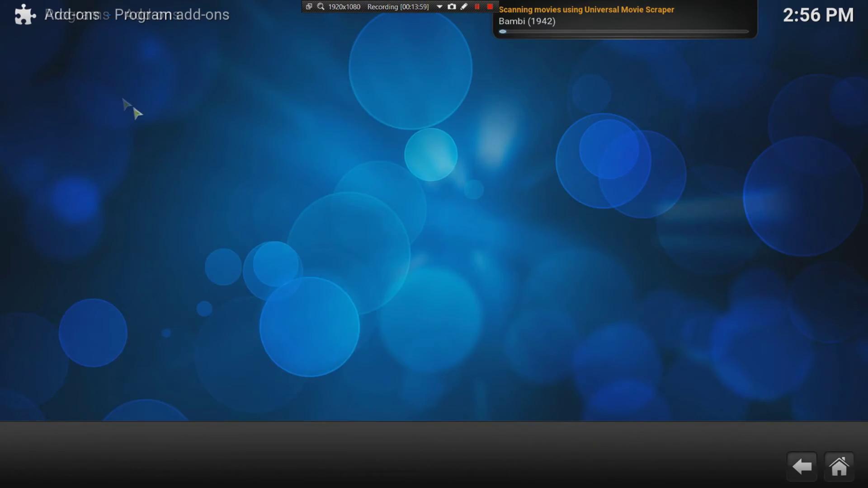
scroll(155, 247, "down", 2)
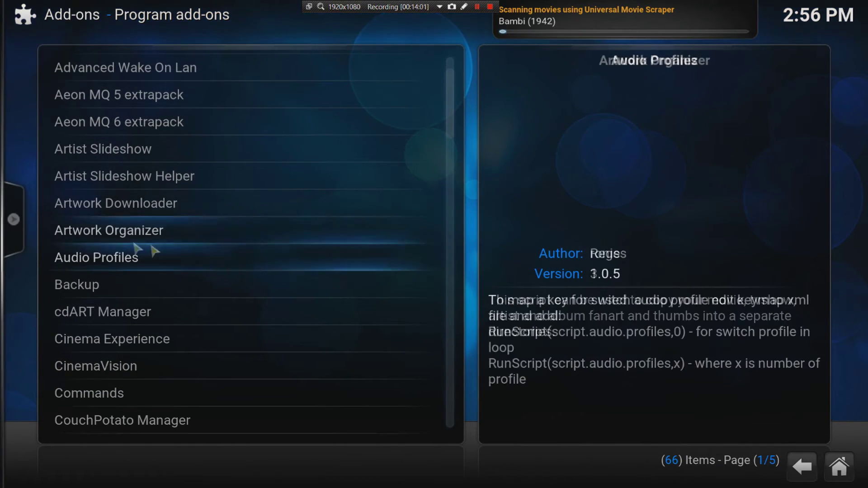
left_click(96, 289)
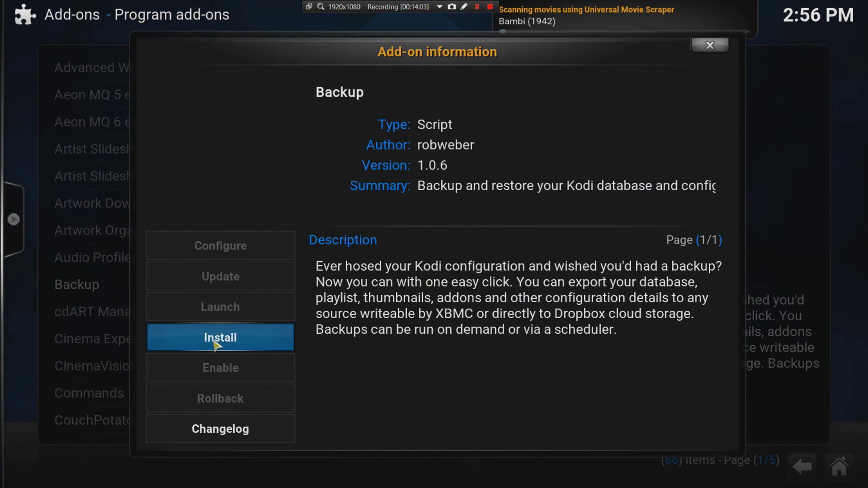
left_click(209, 334)
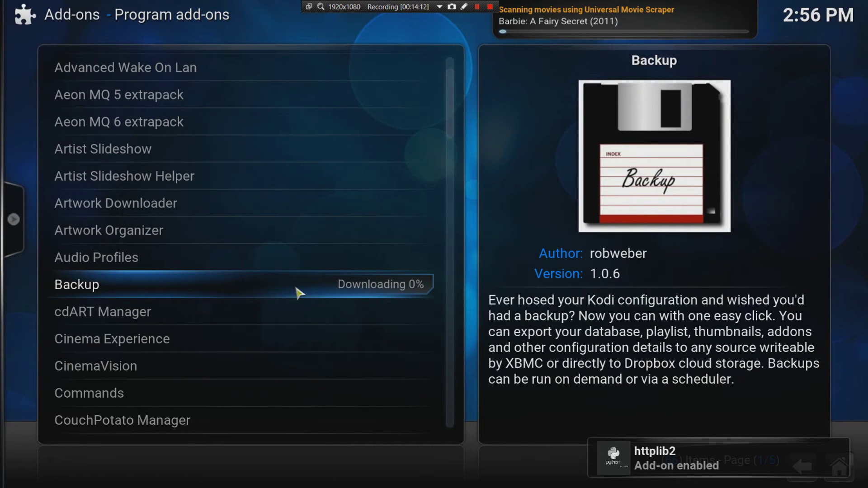
Look through the available program add-ons, view the installed program add-ons, and return to the home screen
scroll(346, 292, "down", 8)
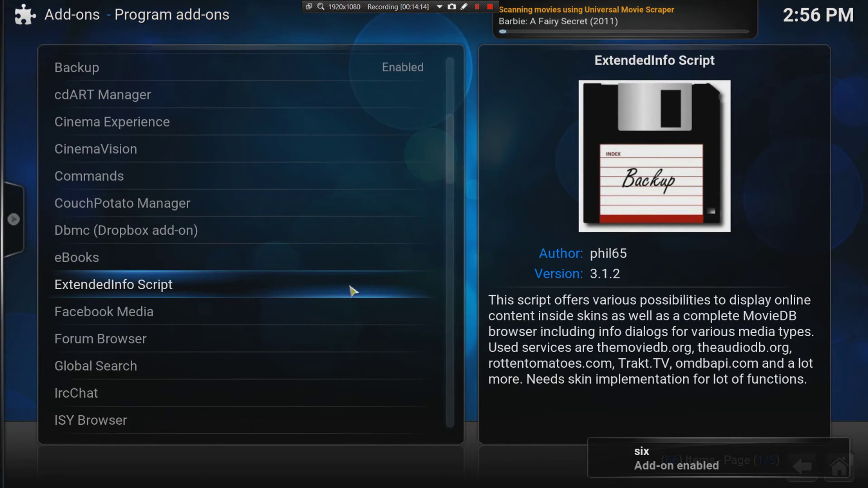
scroll(321, 282, "up", 8)
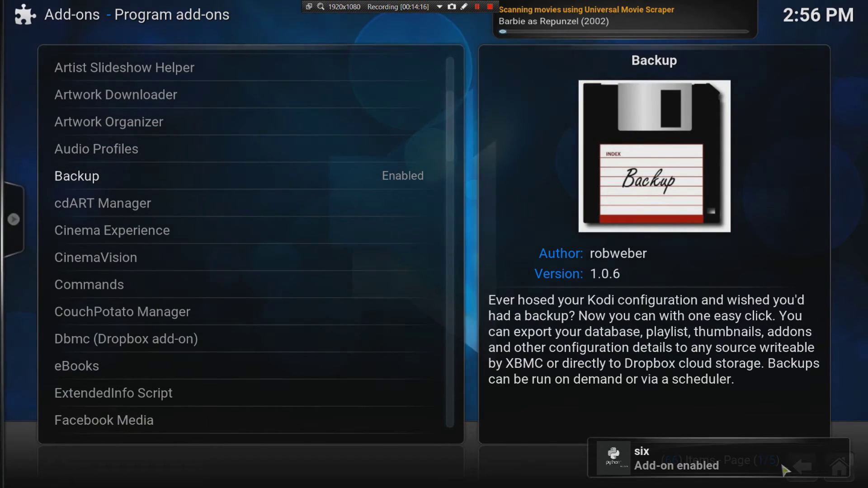
left_click(803, 467)
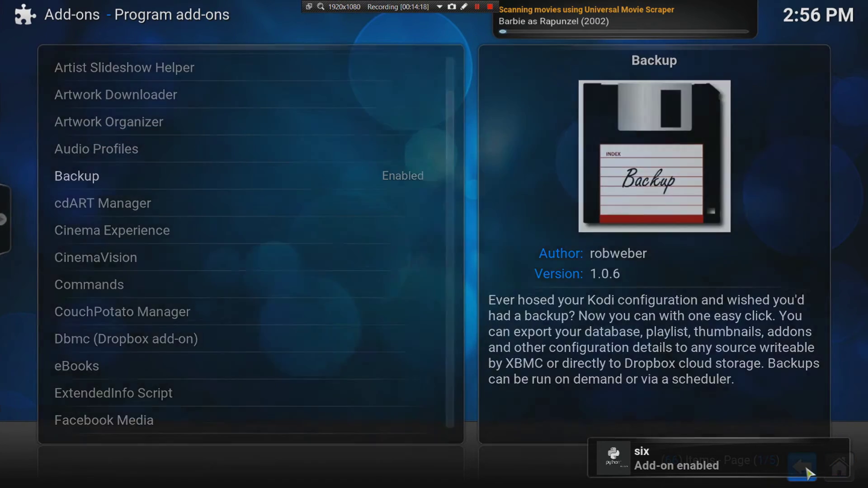
left_click(161, 76)
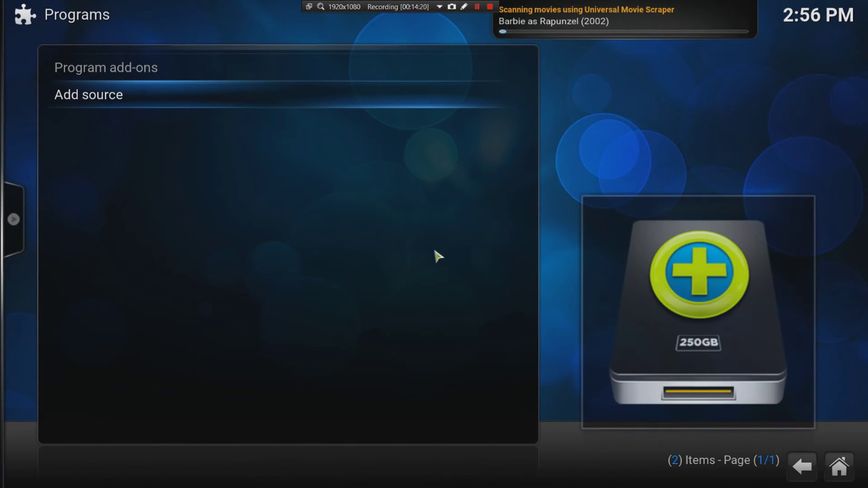
left_click(799, 466)
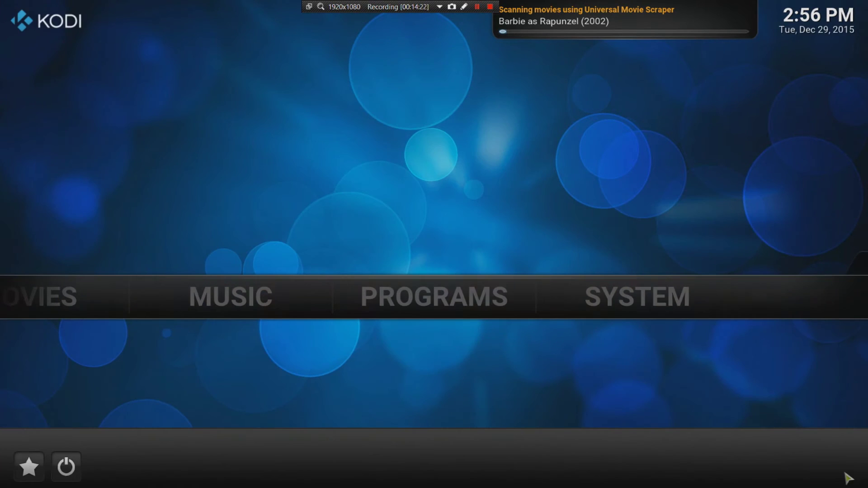
left_click(447, 302)
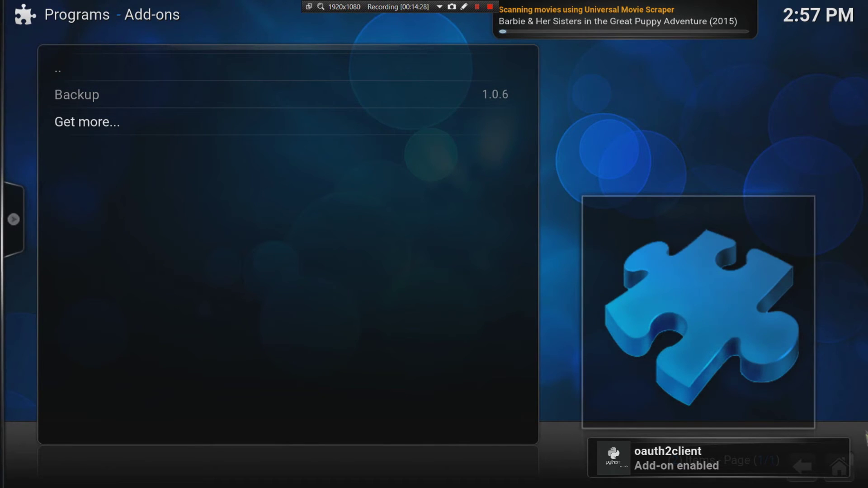
left_click(805, 468)
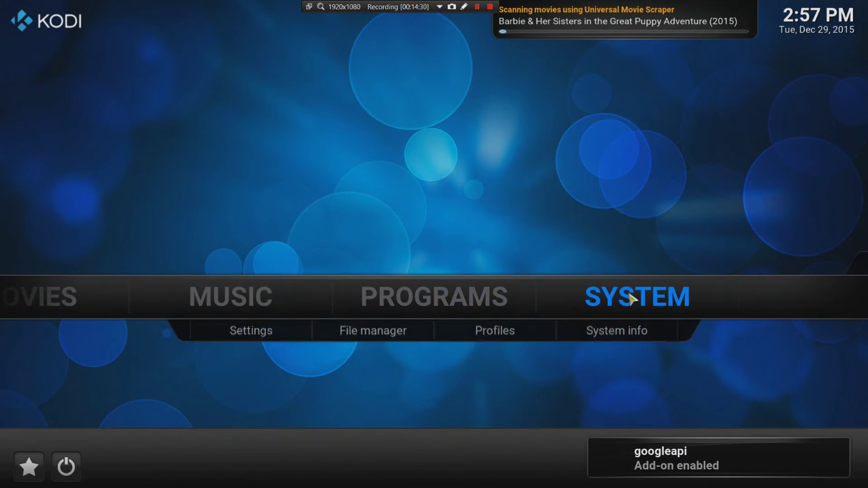
Hide Programs and Pictures from the main menu in the Confluence skin's home window options, and check the home screen
left_click(632, 298)
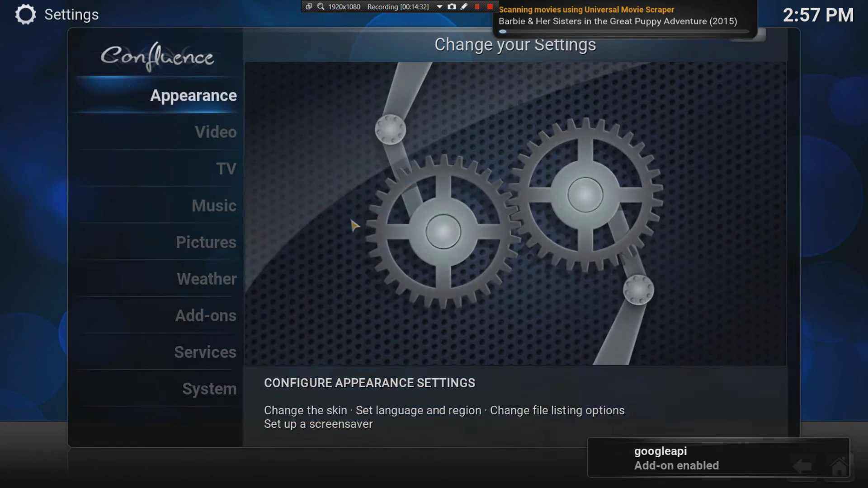
left_click(172, 96)
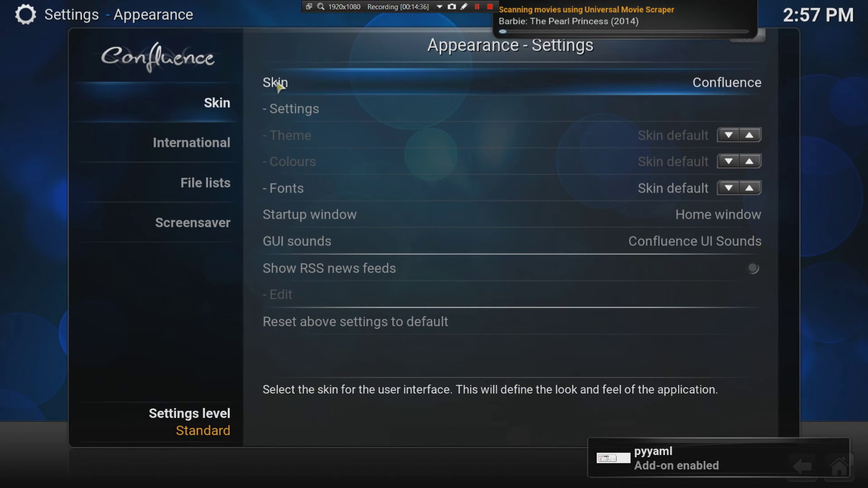
left_click(290, 110)
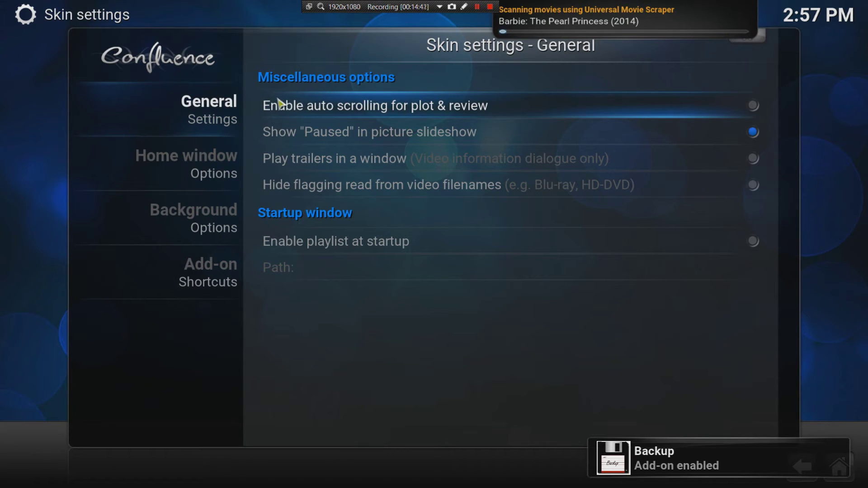
mouse_move(233, 162)
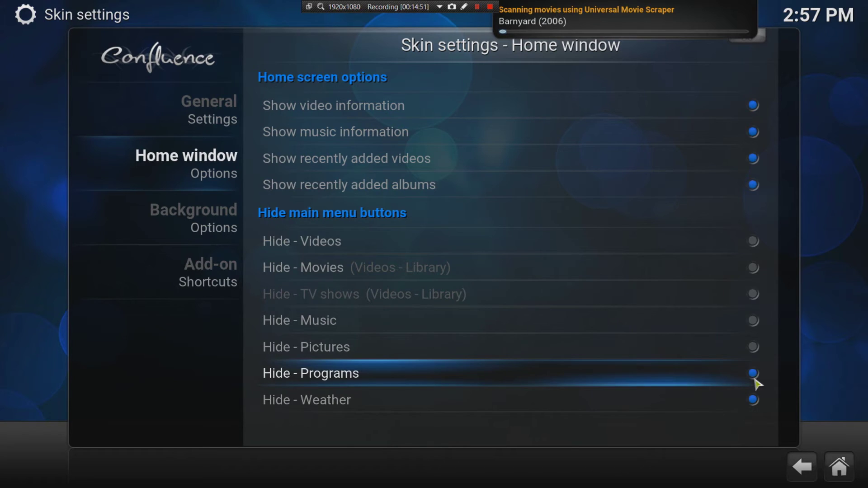
left_click(761, 349)
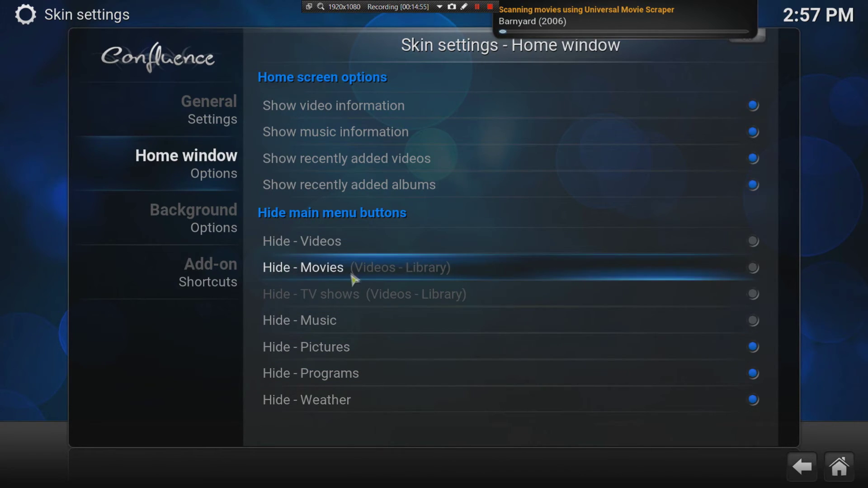
left_click(840, 467)
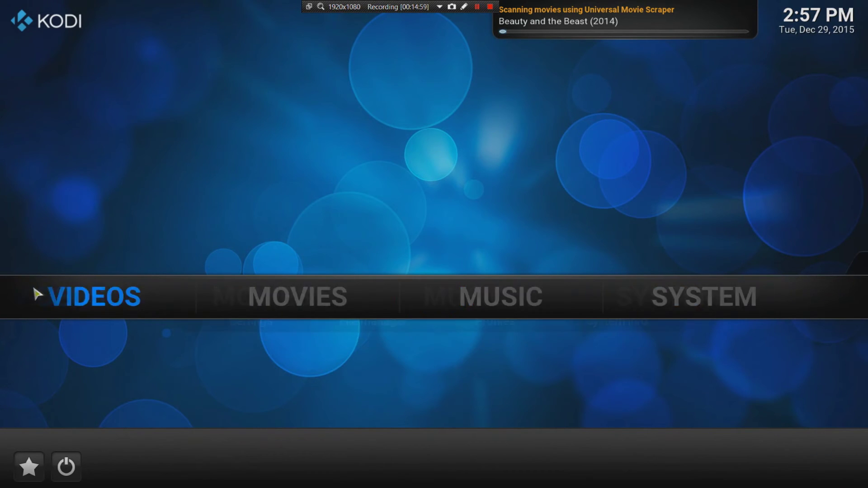
mouse_move(199, 298)
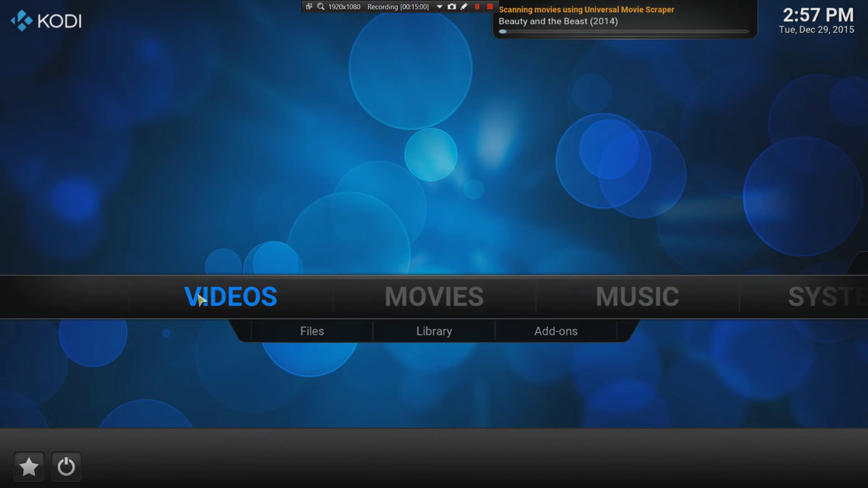
Review the Confluence skin's home window options again and return to the appearance settings
left_click(650, 304)
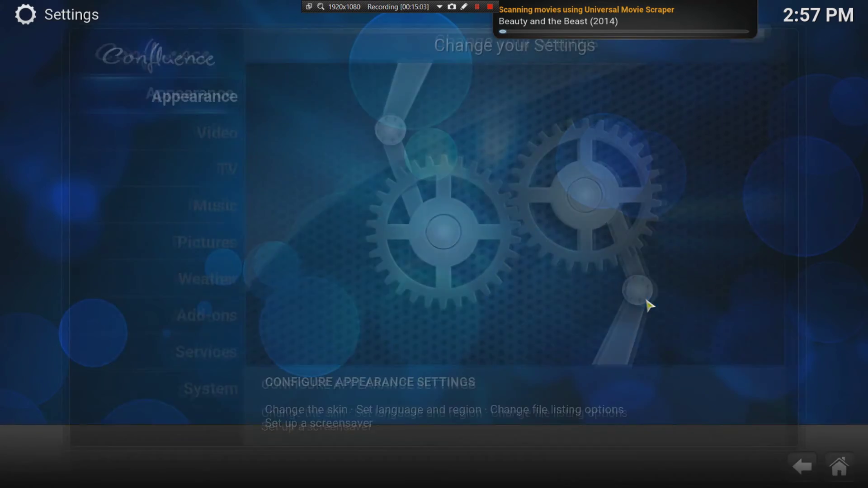
left_click(195, 100)
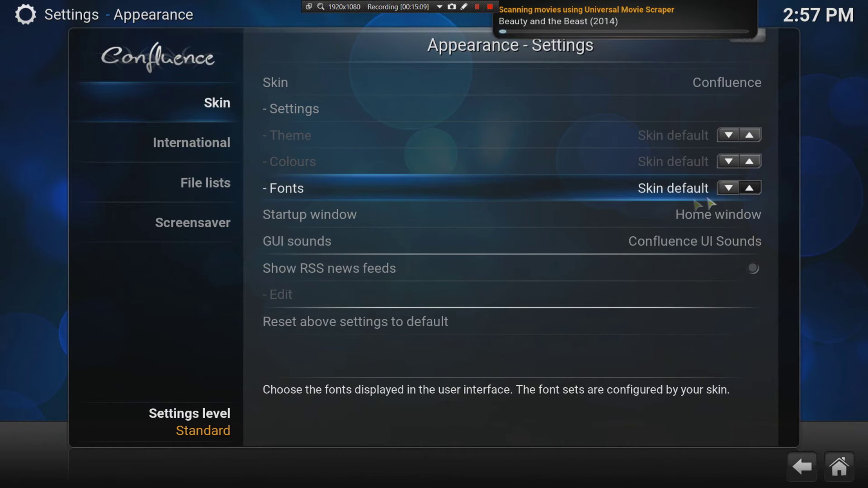
left_click(300, 108)
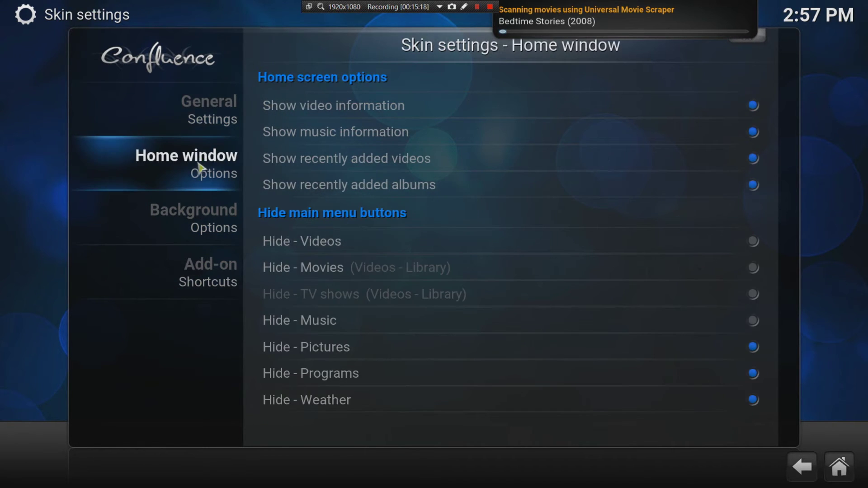
left_click(743, 44)
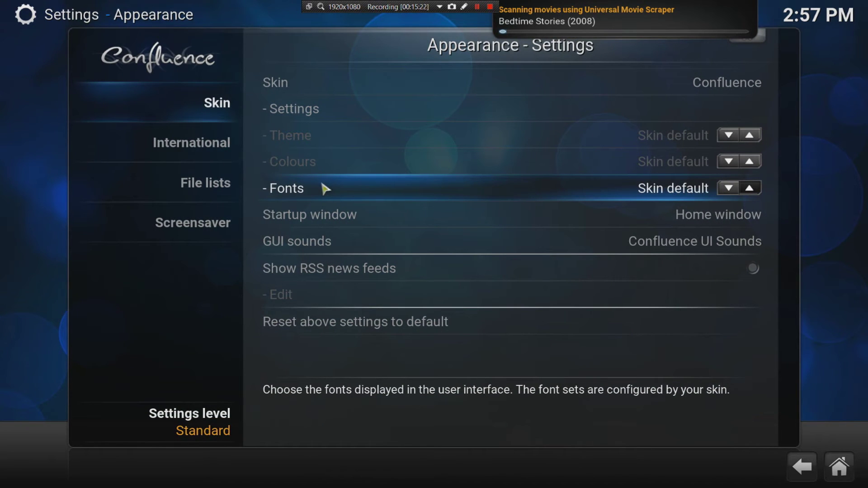
Switch the skin's fonts past Arial based to a font set with larger text
left_click(729, 189)
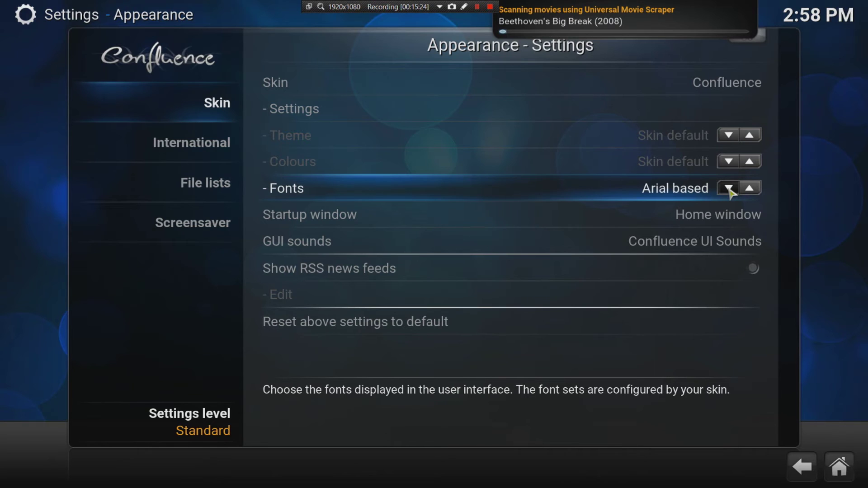
left_click(729, 189)
left_click(729, 189)
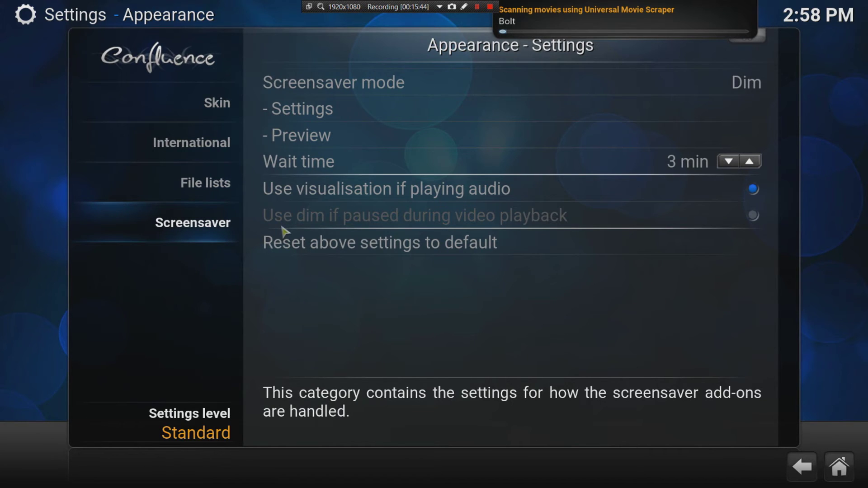
View the available screensaver modes and the Dim screensaver's own settings, closing both without changes
left_click(307, 95)
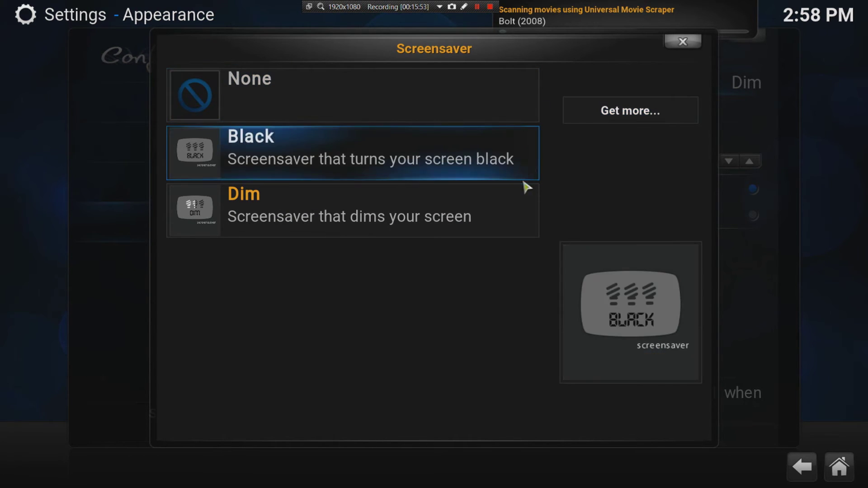
left_click(684, 43)
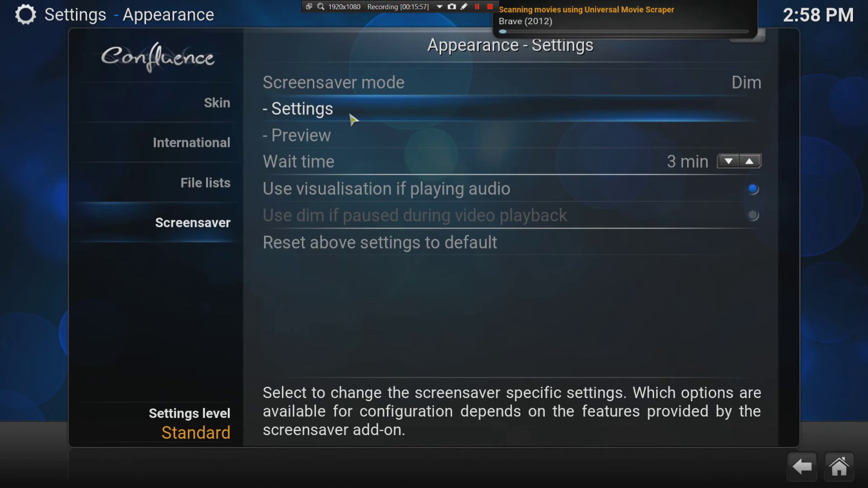
left_click(352, 119)
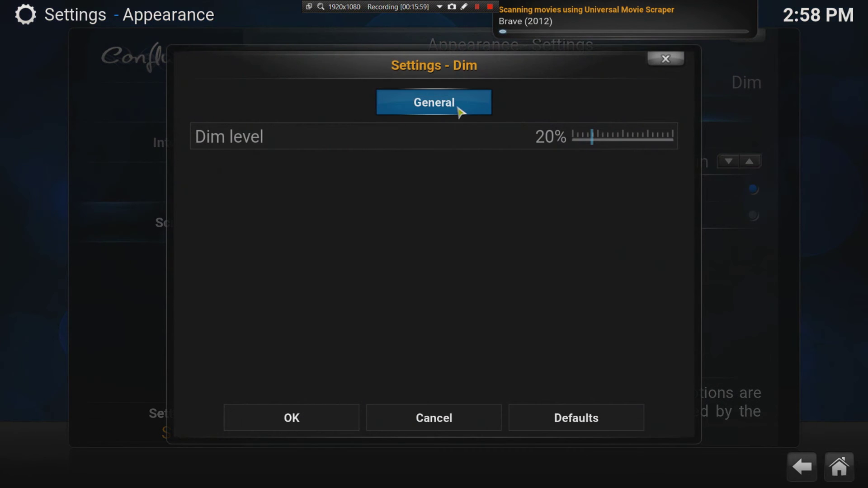
left_click(666, 59)
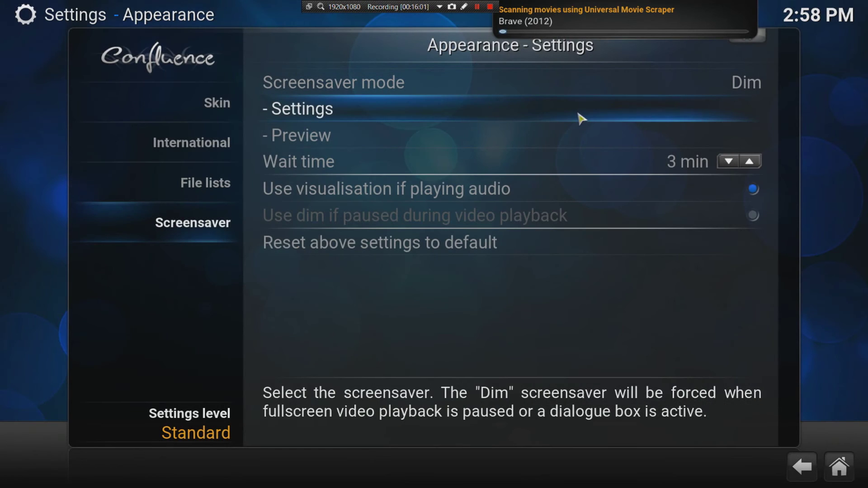
Get the Picture Slideshow Screensaver from the additional screensavers and make it the screensaver mode
left_click(517, 90)
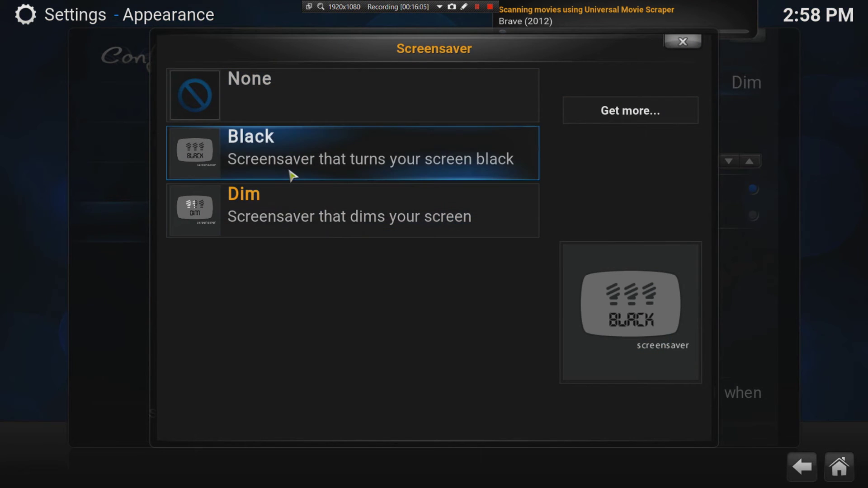
left_click(632, 119)
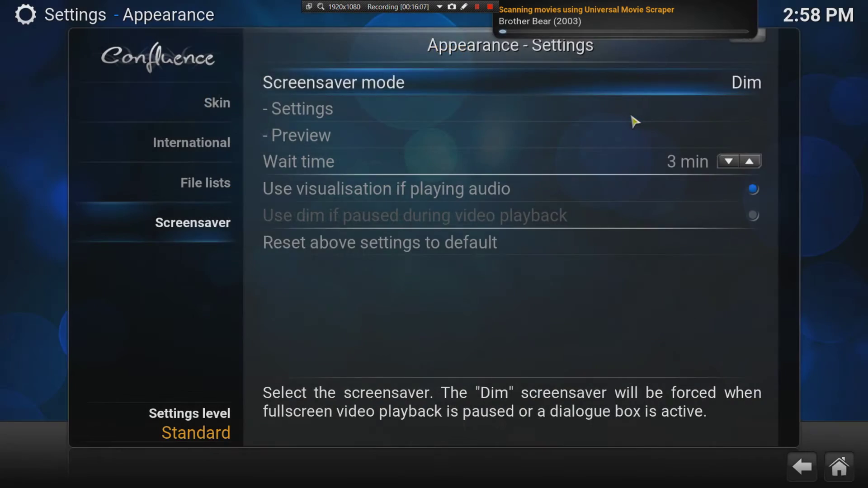
scroll(396, 227, "down", 2)
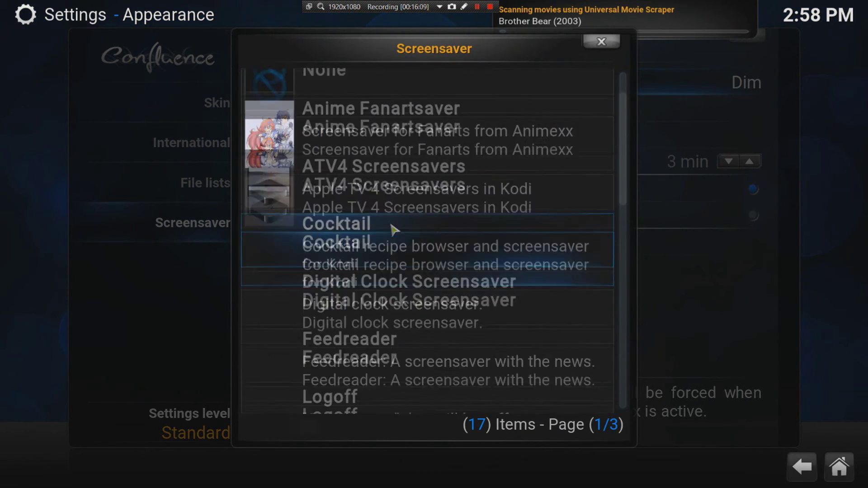
scroll(392, 228, "down", 3)
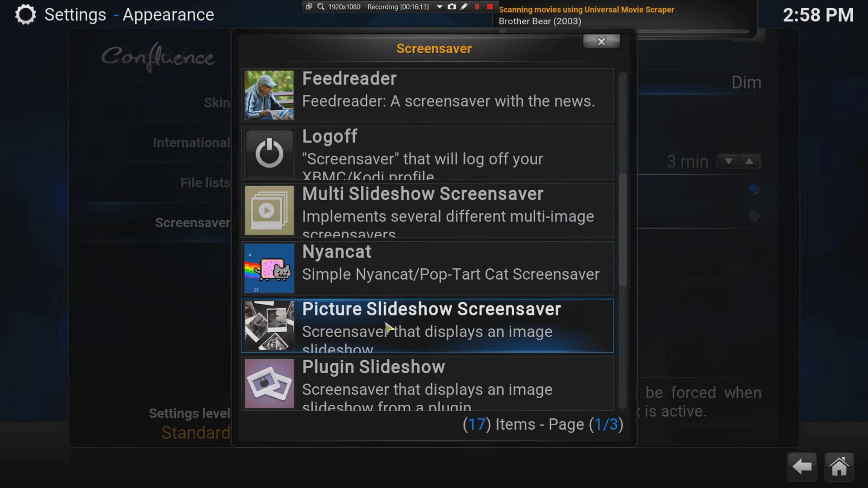
left_click(387, 326)
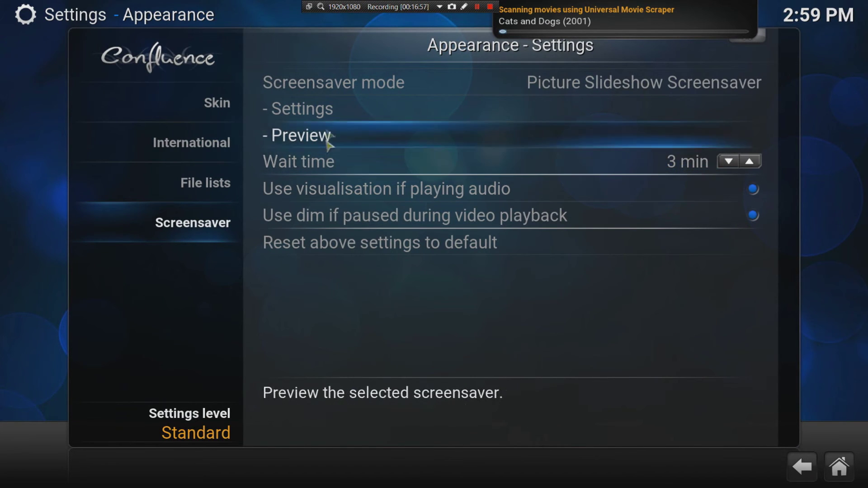
Set the Picture Slideshow Screensaver's dim level to 68% and cycle its effect through Slide back to Pan and zoom
left_click(333, 118)
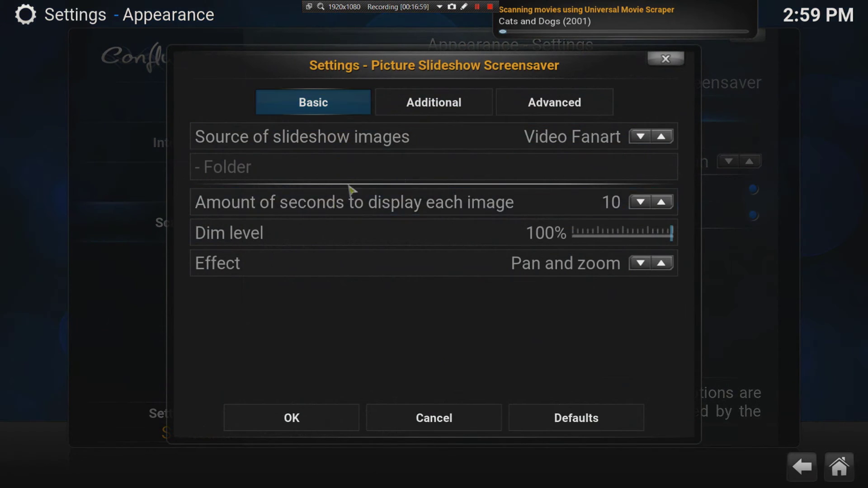
left_click(650, 234)
left_click_drag(650, 234, 644, 236)
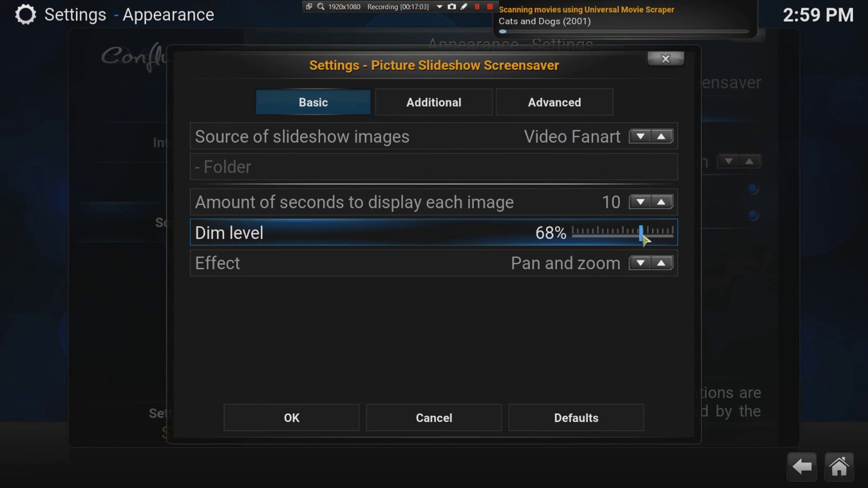
left_click(642, 265)
left_click(641, 265)
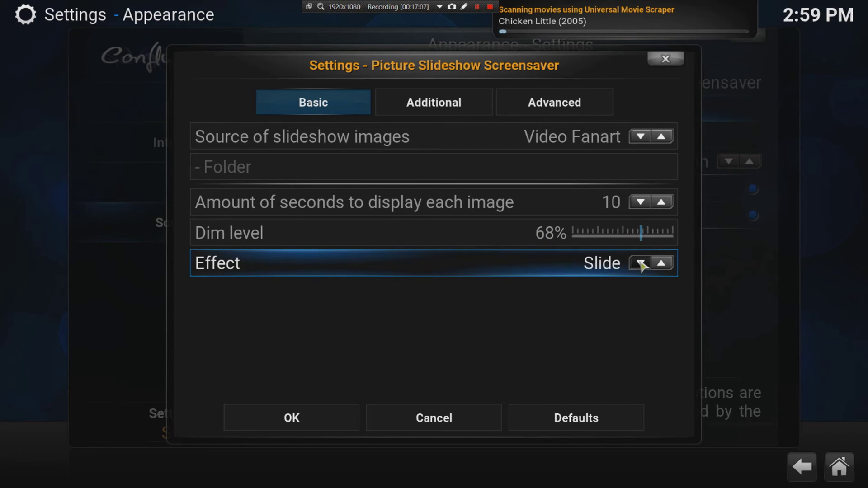
left_click(642, 265)
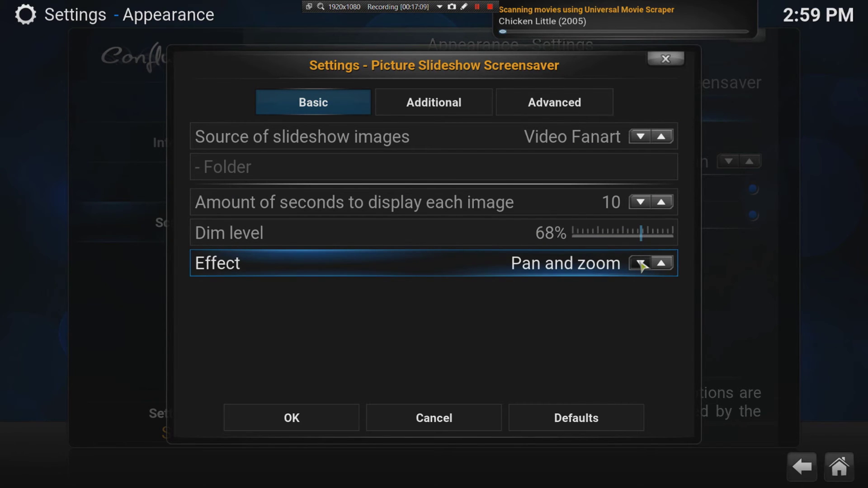
Set 5 seconds per image and Image Folder as the slideshow source, and close the screensaver settings without choosing a folder or saving
left_click(646, 204)
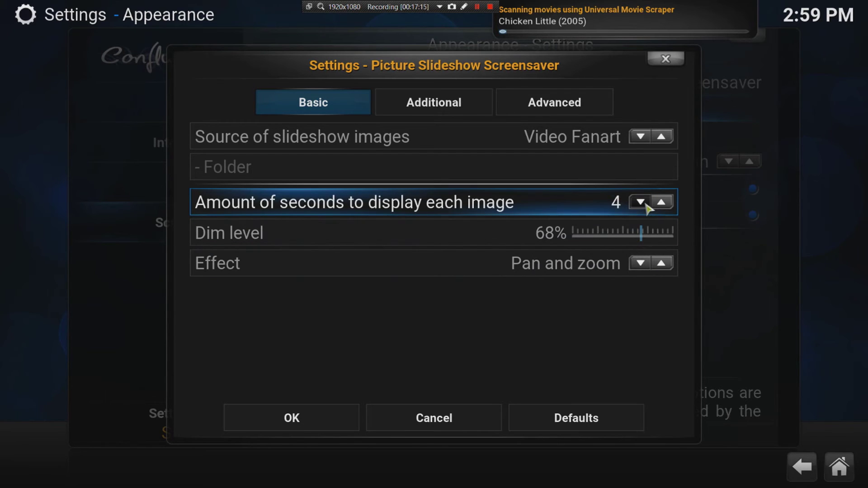
left_click(662, 202)
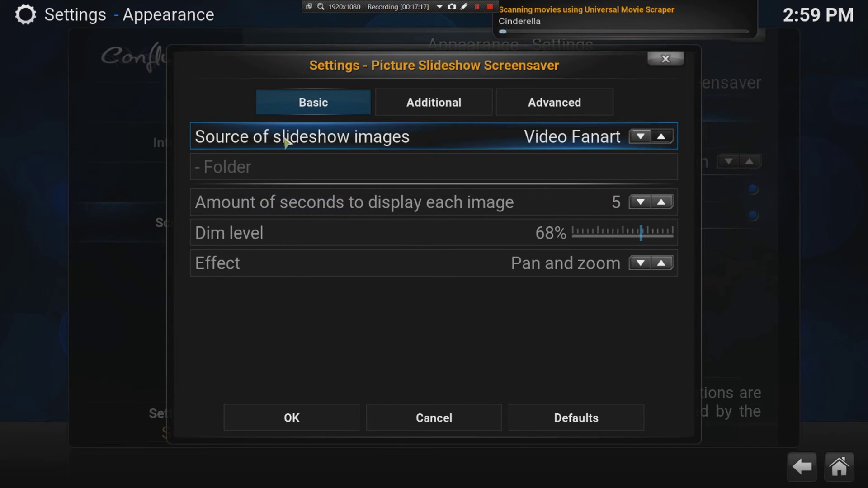
left_click(641, 137)
left_click(215, 167)
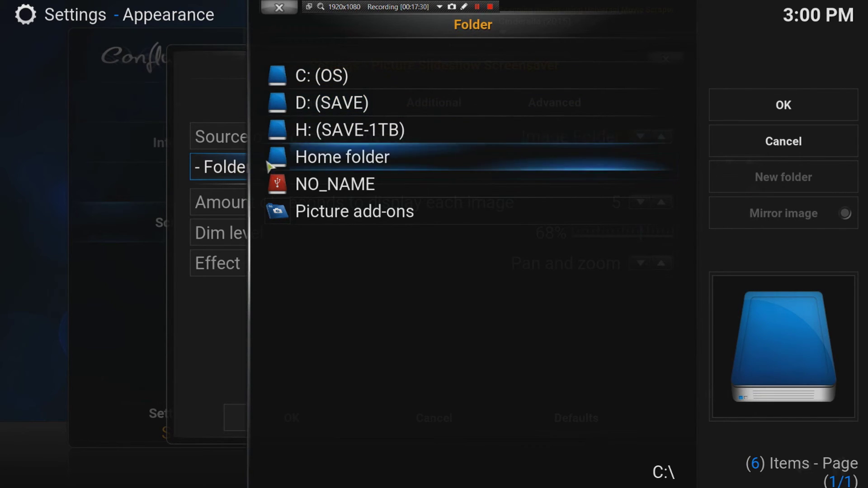
left_click(746, 141)
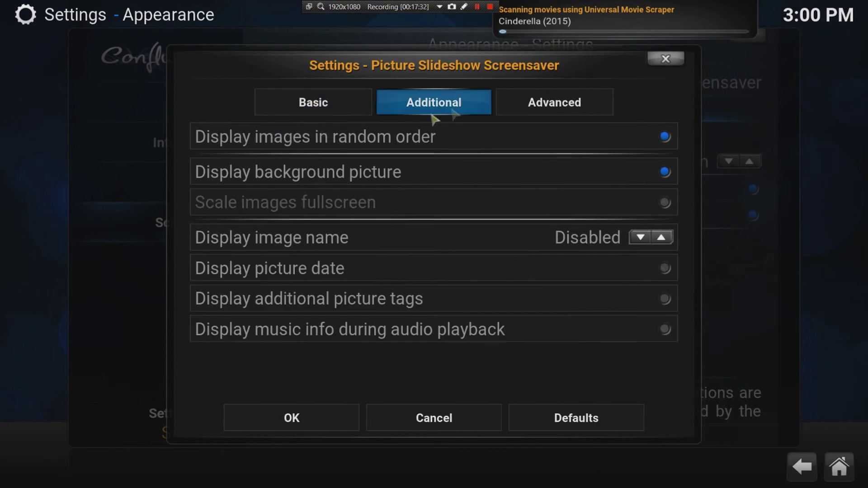
left_click(666, 58)
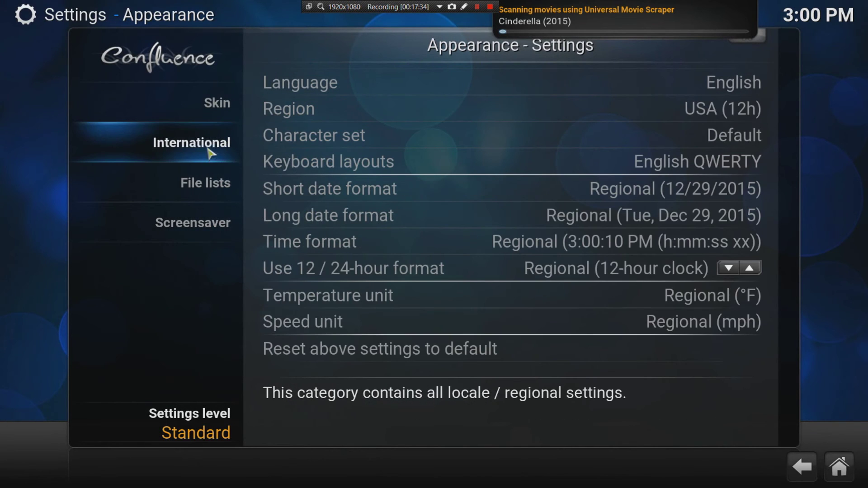
Raise the settings level to Expert, check the appearance options for file lists, and leave the appearance settings
left_click(202, 425)
left_click(195, 427)
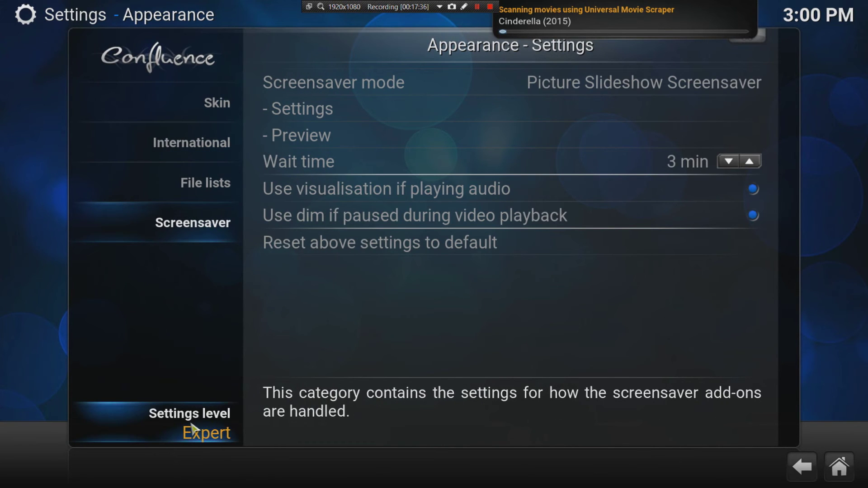
left_click(206, 183)
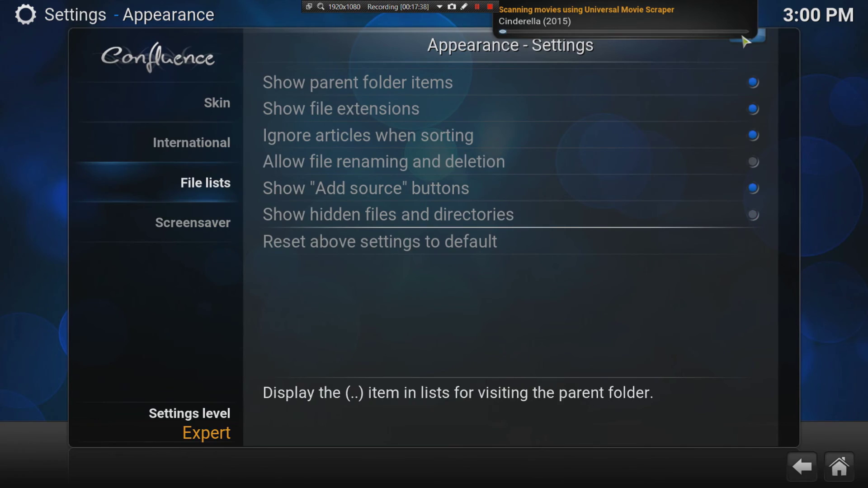
left_click(745, 41)
In the video playback settings, set 4:3 videos to display as Stretch 16:9
left_click(212, 136)
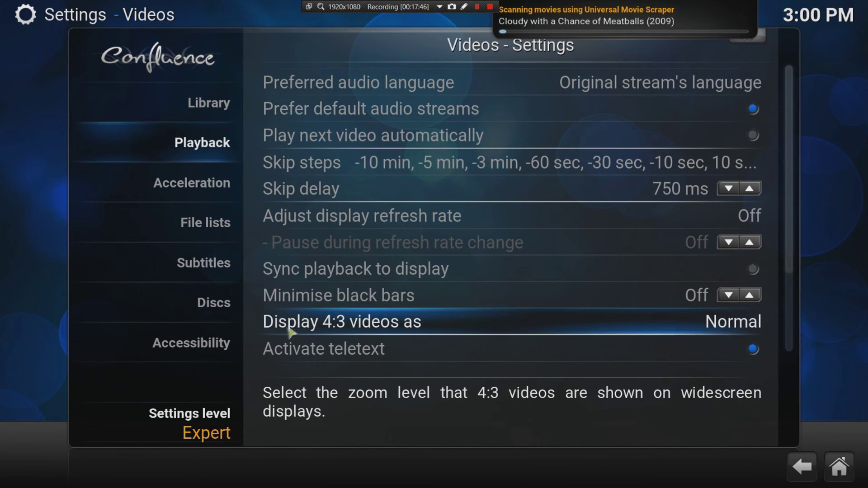
left_click(736, 329)
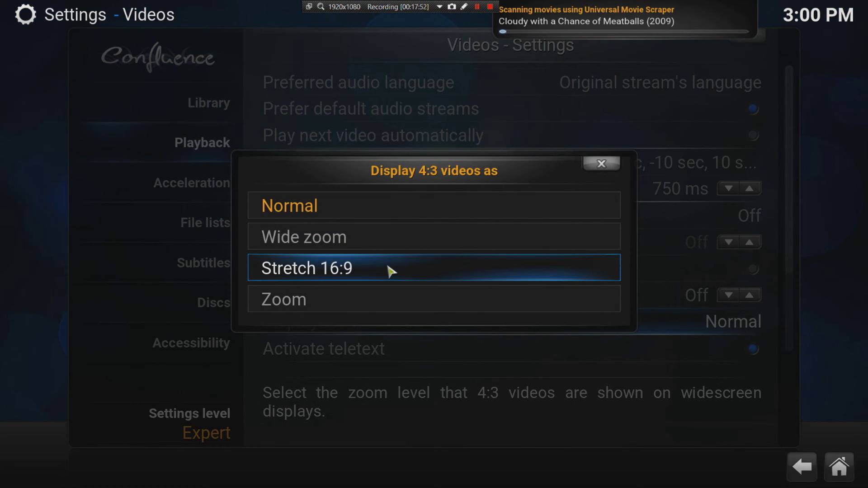
left_click(327, 274)
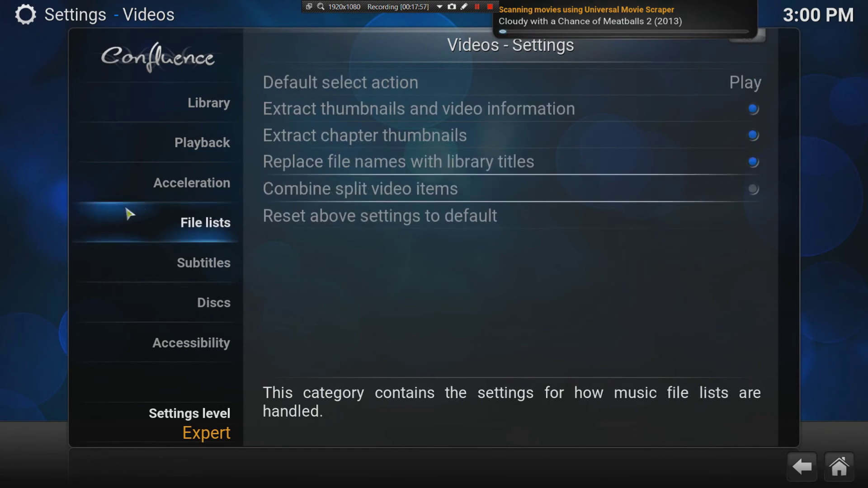
Look through the remaining video settings categories, including library and playback, and return to the settings overview
mouse_move(203, 263)
mouse_move(202, 222)
mouse_move(211, 134)
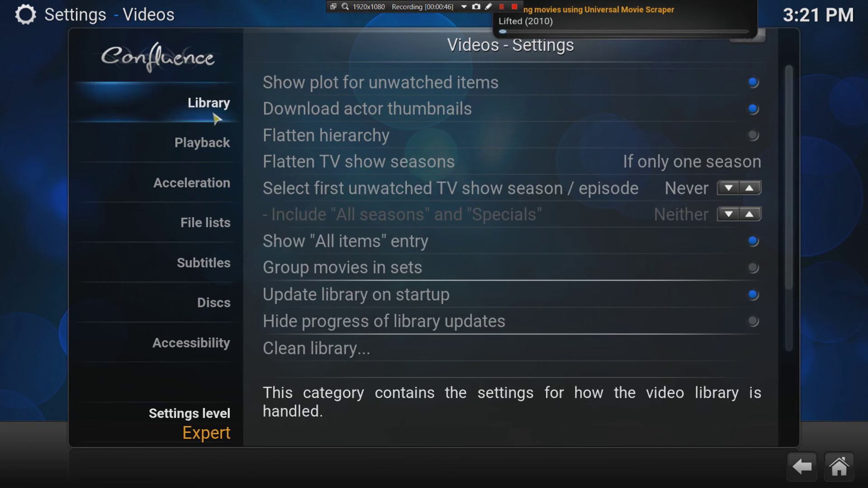
mouse_move(209, 147)
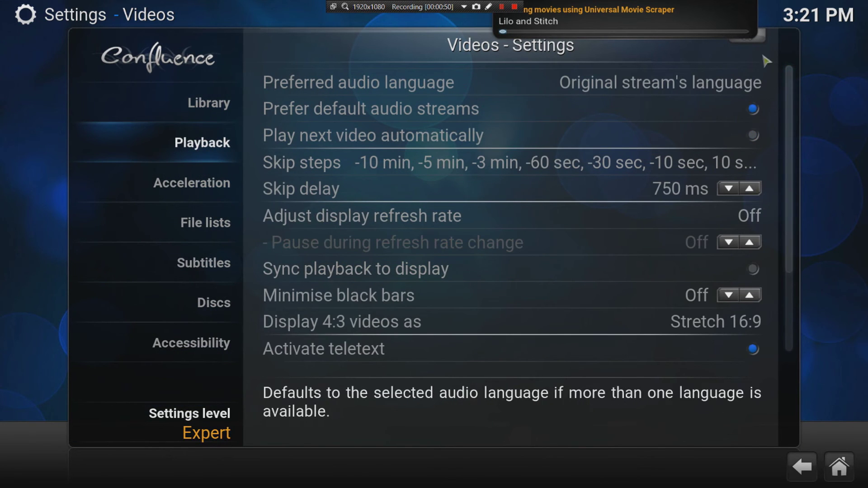
left_click(800, 467)
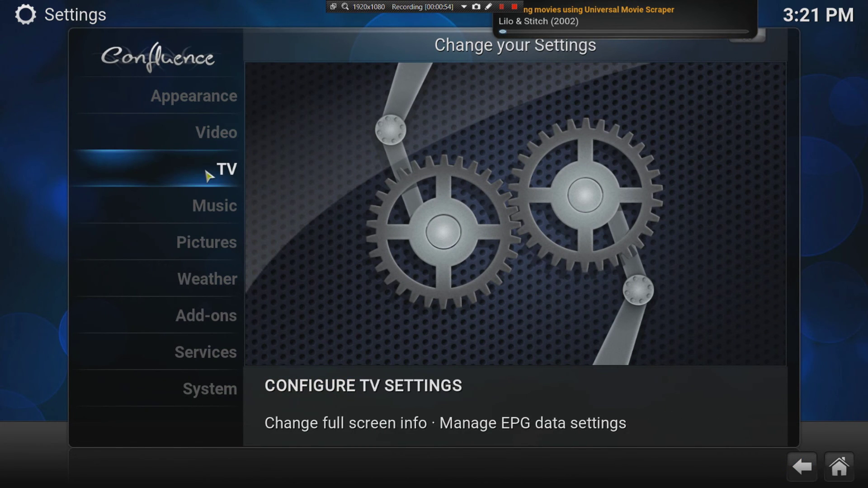
Switch the system's video output display mode to Windowed and maximise the resulting window
left_click(211, 390)
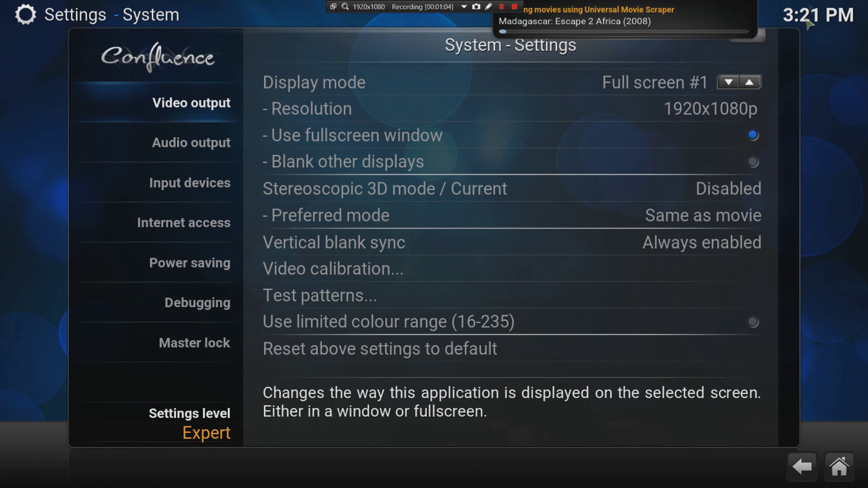
left_click(731, 84)
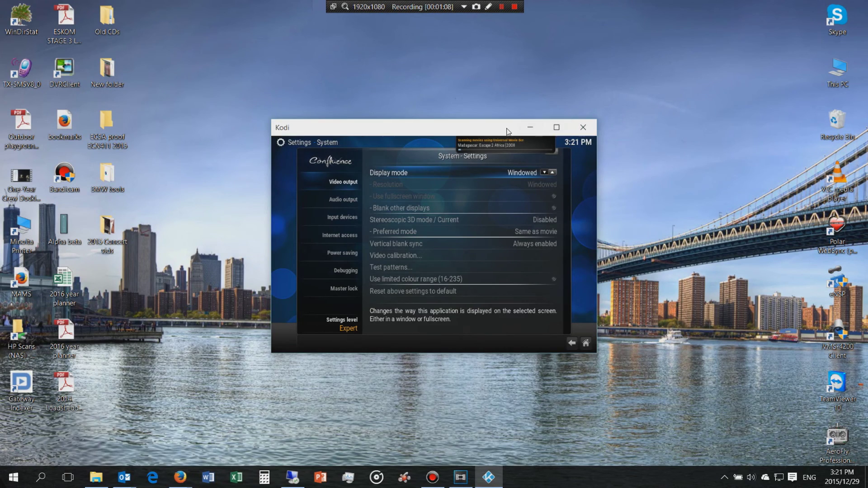
left_click_drag(510, 130, 473, 107)
left_click(516, 106)
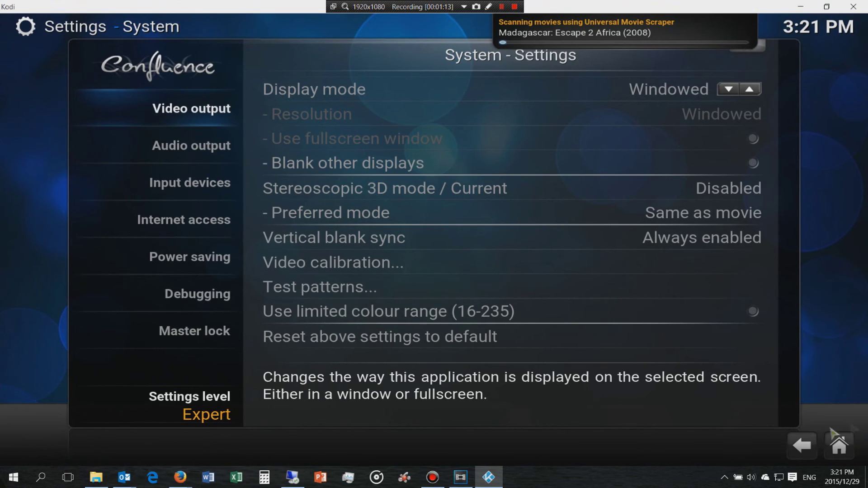
Minimise the window to the desktop, restore it, and set the display mode back to Full screen #1
left_click(800, 6)
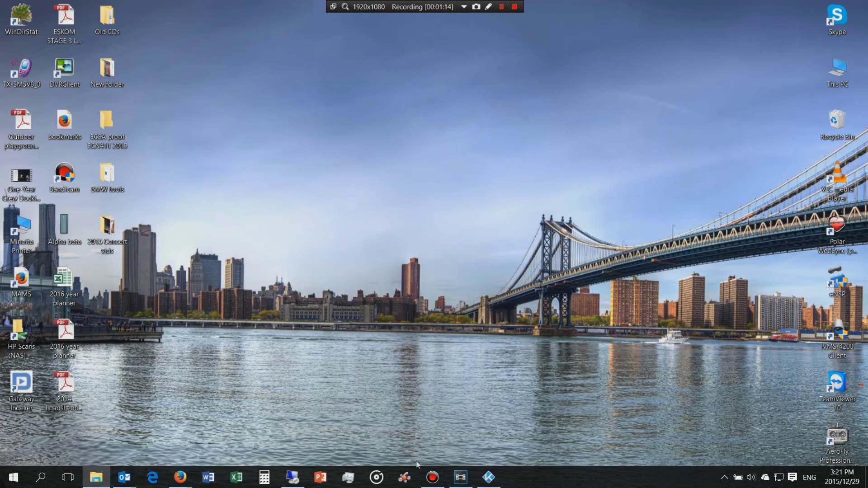
left_click(493, 481)
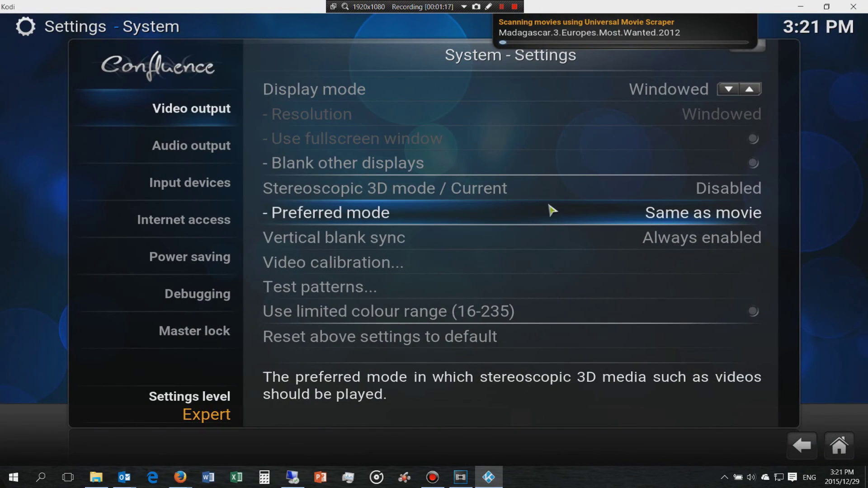
left_click(729, 89)
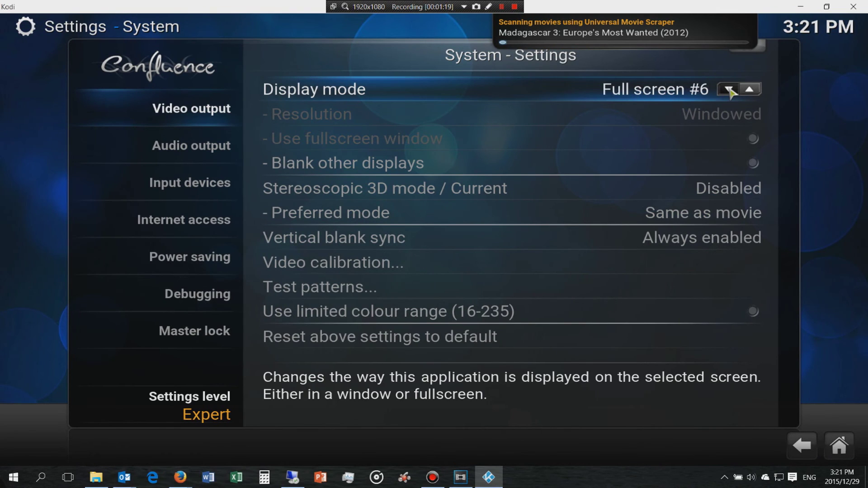
left_click(729, 90)
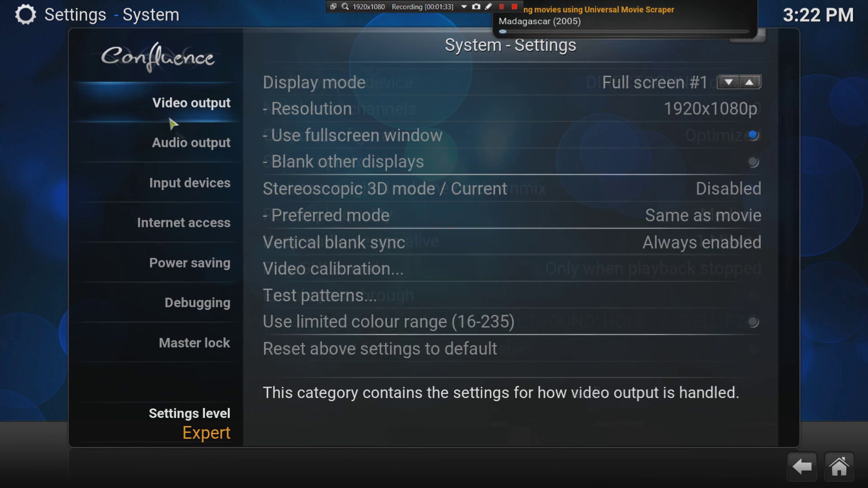
Look through the other system settings, open the master lock preferences, and choose a numeric password as the master lock type
left_click(177, 135)
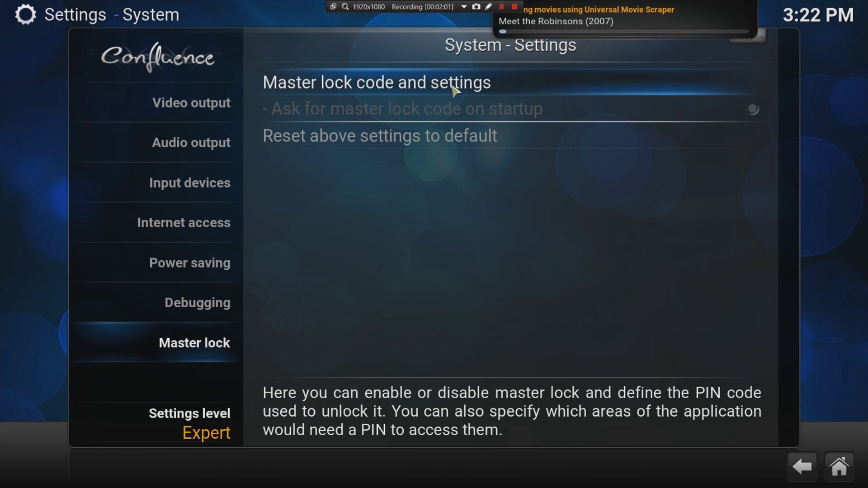
left_click(454, 90)
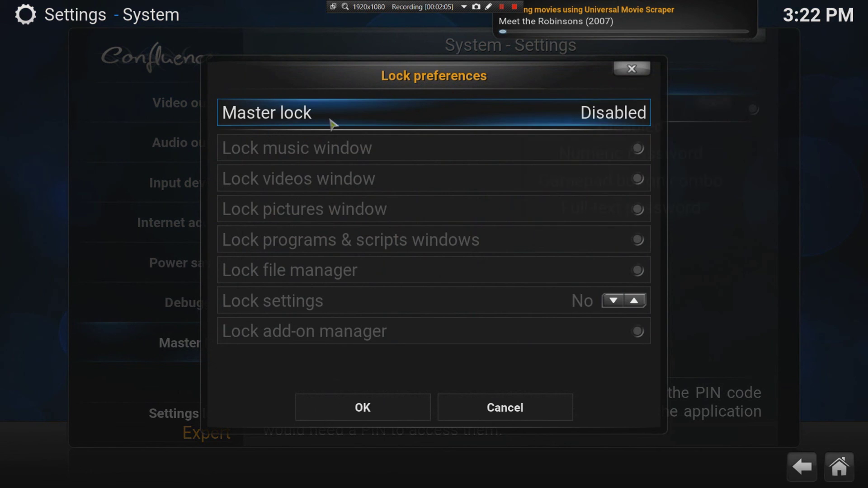
left_click(331, 122)
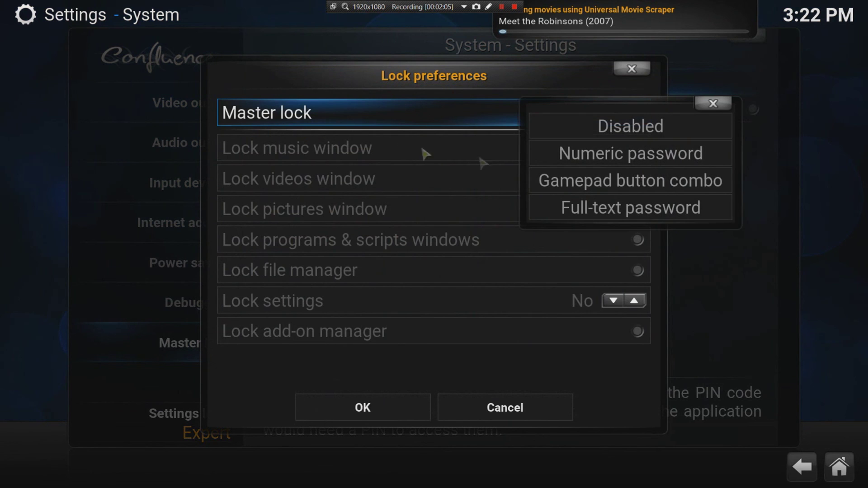
left_click(613, 156)
Enter a new numeric password for the master lock and re-enter it for verification
left_click(415, 226)
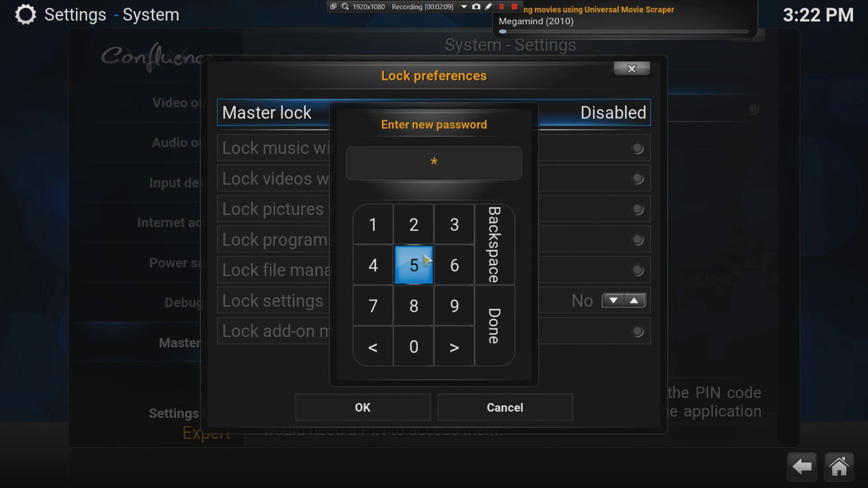
left_click(420, 269)
left_click(492, 324)
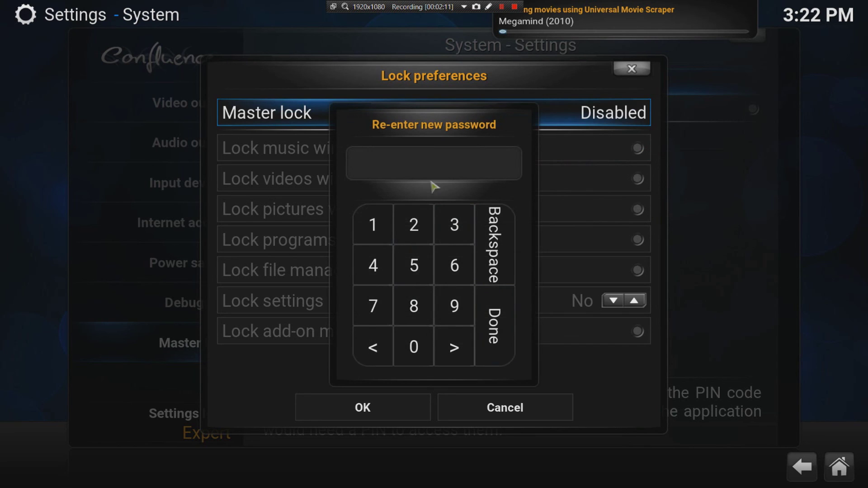
left_click(414, 226)
left_click(413, 265)
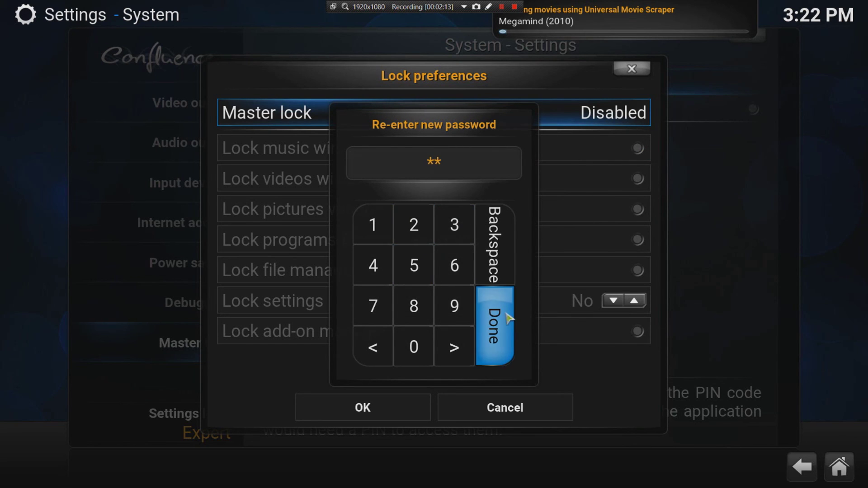
left_click(508, 319)
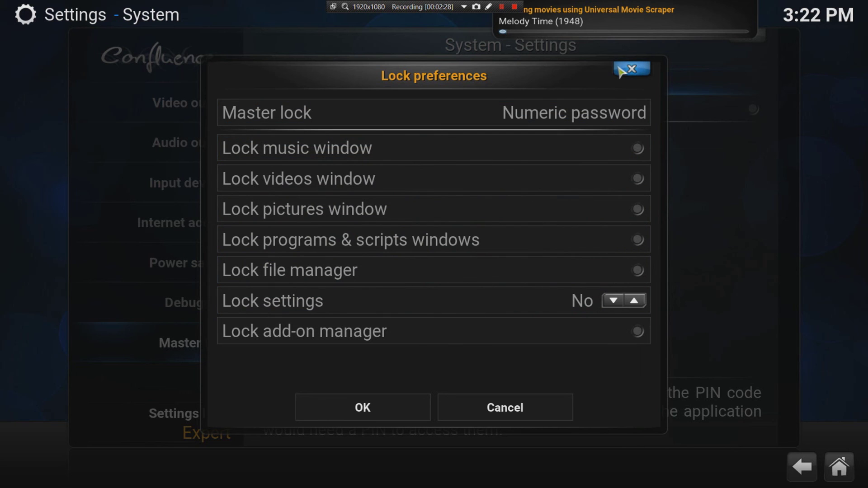
Set the master lock back to Disabled, then leave the lock preferences and settings for the home screen
left_click(611, 123)
left_click(615, 130)
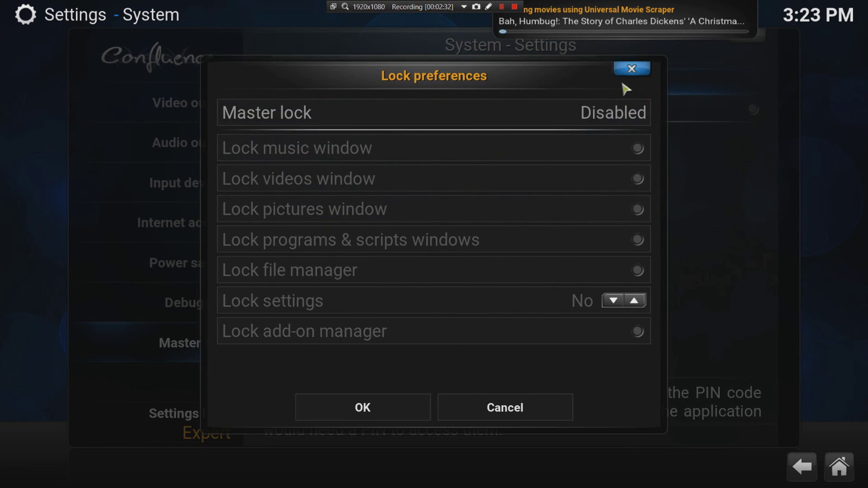
left_click(629, 72)
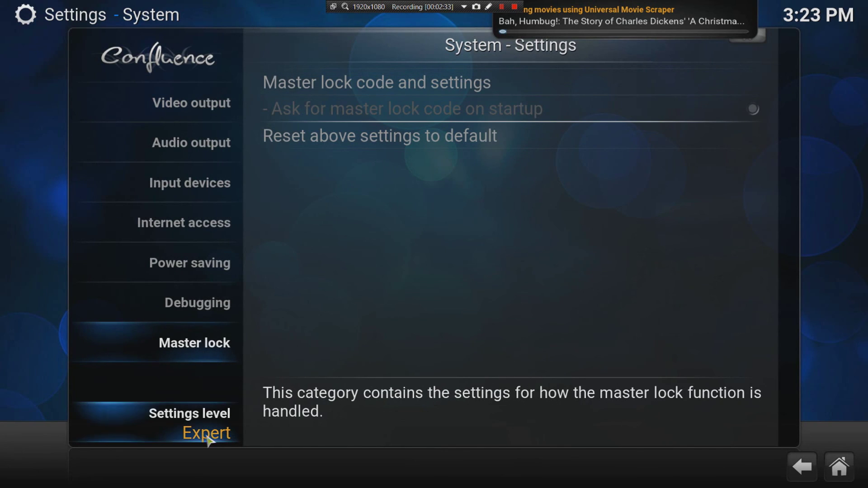
mouse_move(206, 141)
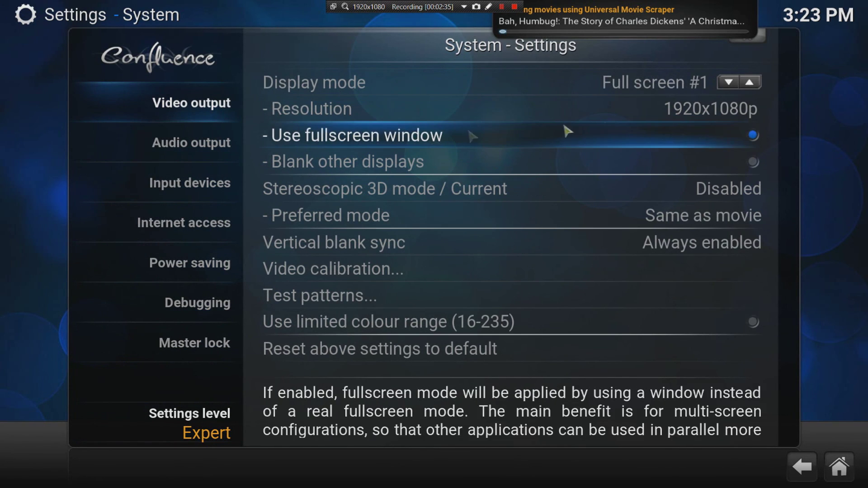
left_click(745, 48)
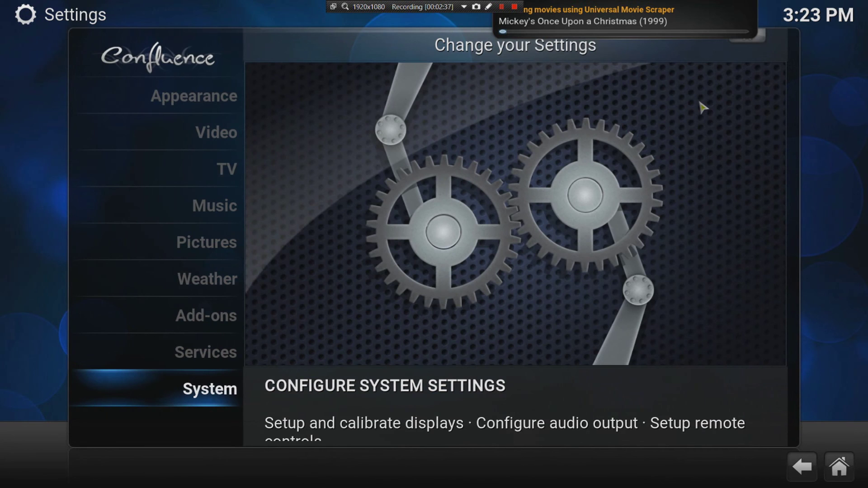
left_click(747, 41)
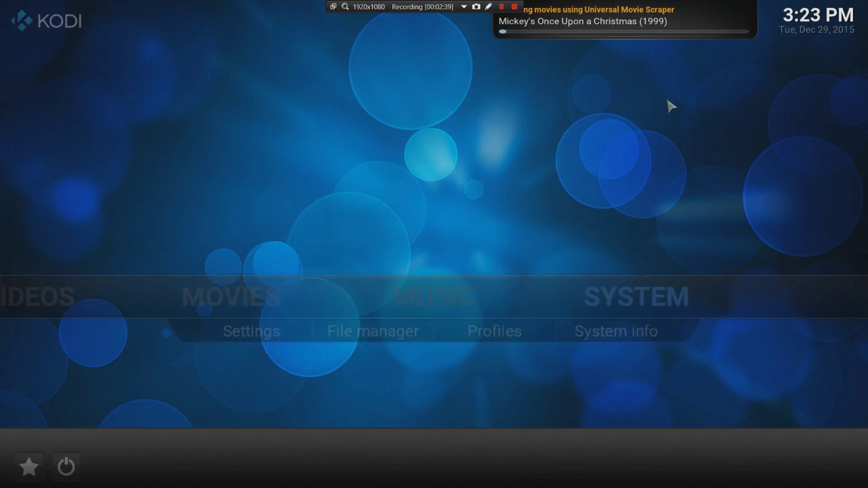
Browse the recently added movies on the home screen's Movies section, going through the posters in both directions
mouse_move(408, 302)
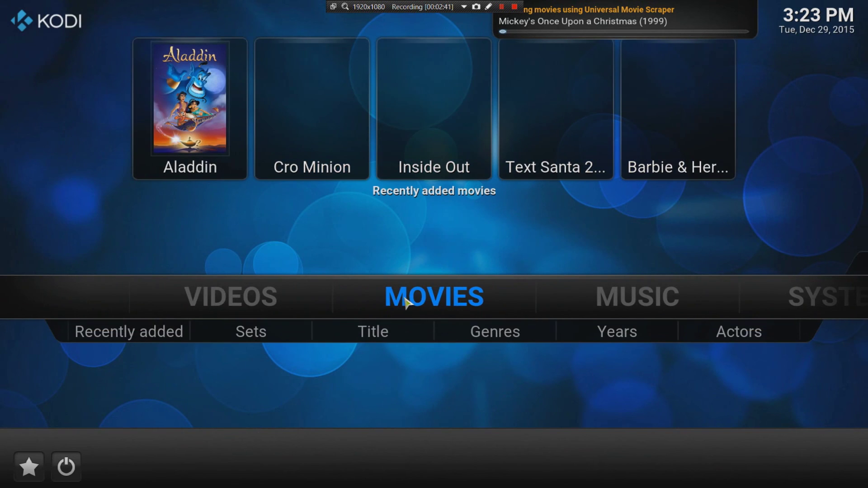
key("Up")
key("Right")
key("Right")
key("Right")
key("Right")
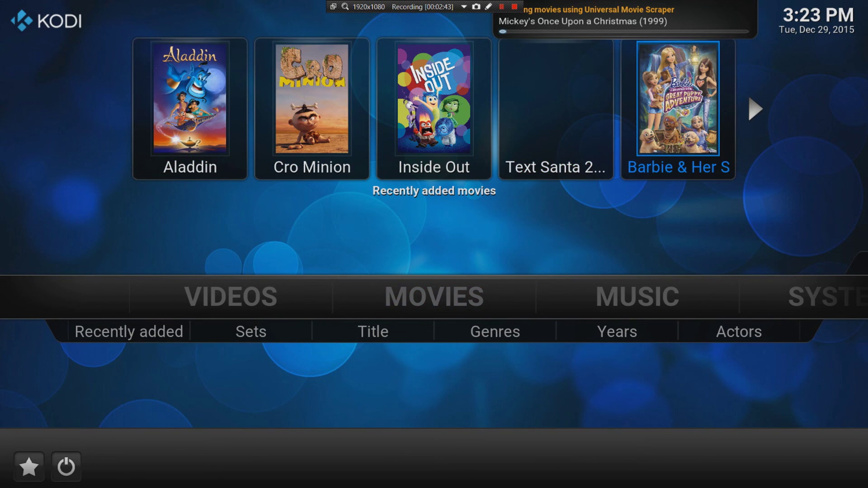
key("Left")
key("Left")
key("Left")
key("Left")
key("Left")
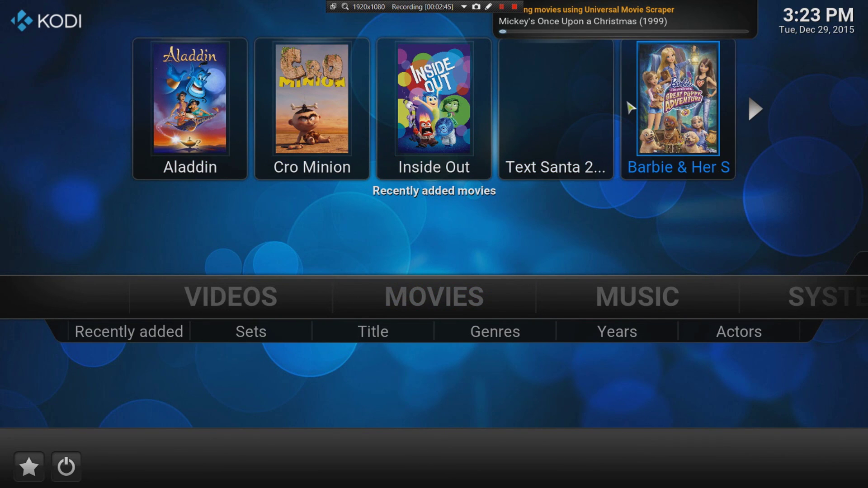